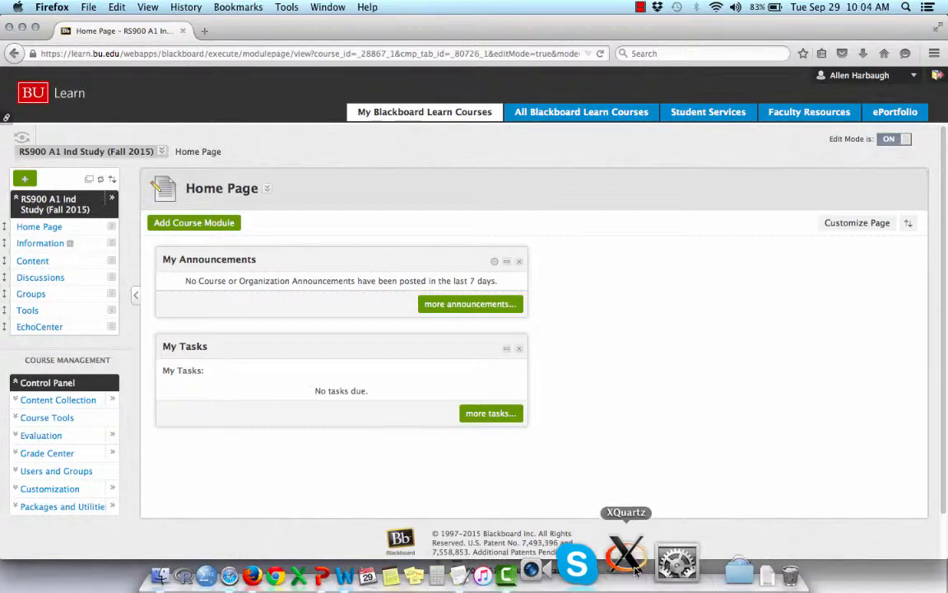
- Switch from the Blackboard page in Firefox to XQuartz
click(627, 565)
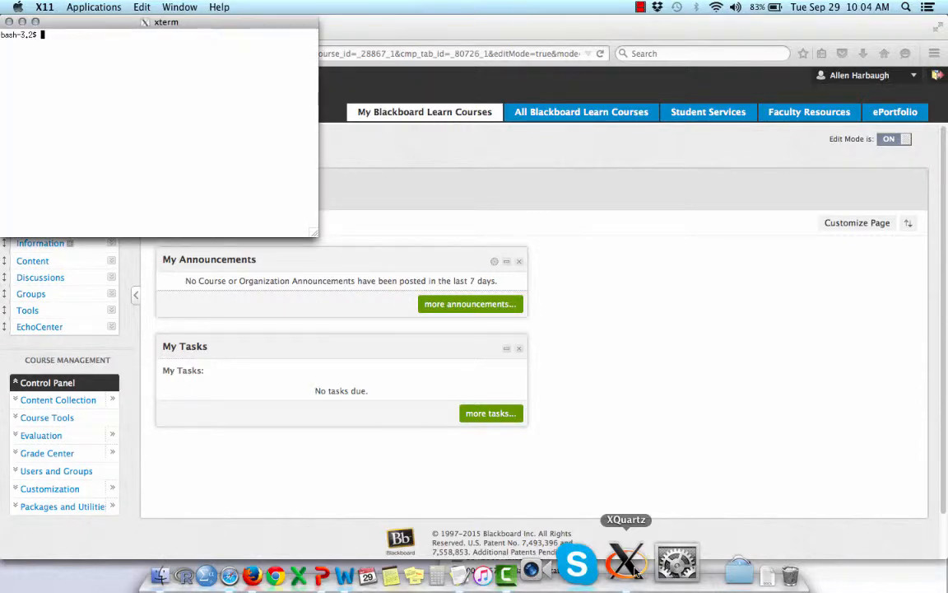
- Connect to scc-lite.bu.edu with ssh -Y as your user, then enter the account password
text(ssh -Y)
text(scc-lite.bu.edu)
key(Left)
key(Left)
key(Left)
key(Left)
key(Left)
key(Left)
key(Left)
key(Left)
key(Left)
key(Left)
key(Left)
key(Left)
key(Left)
key(Left)
key(Left)
text(ha)
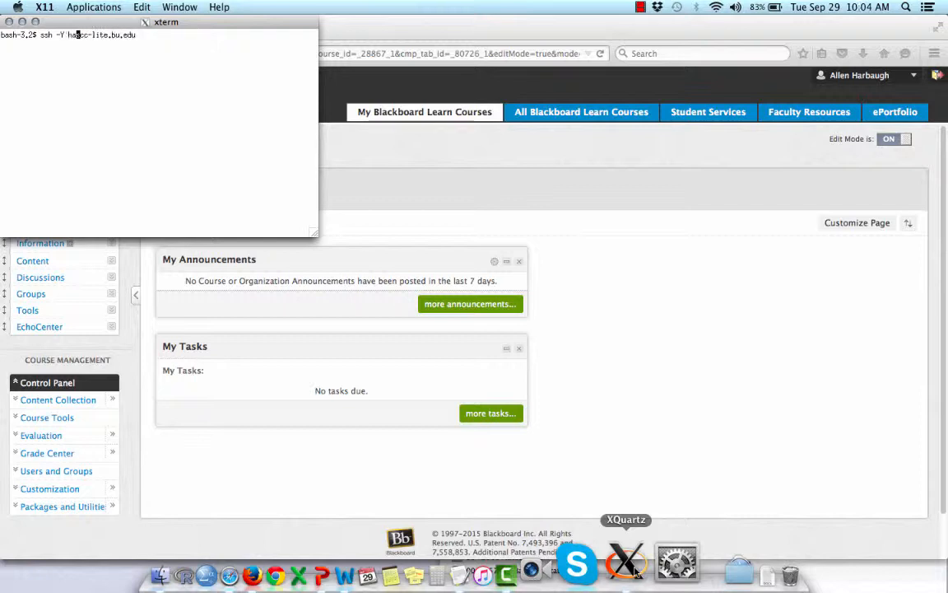
text(rbaugh@)
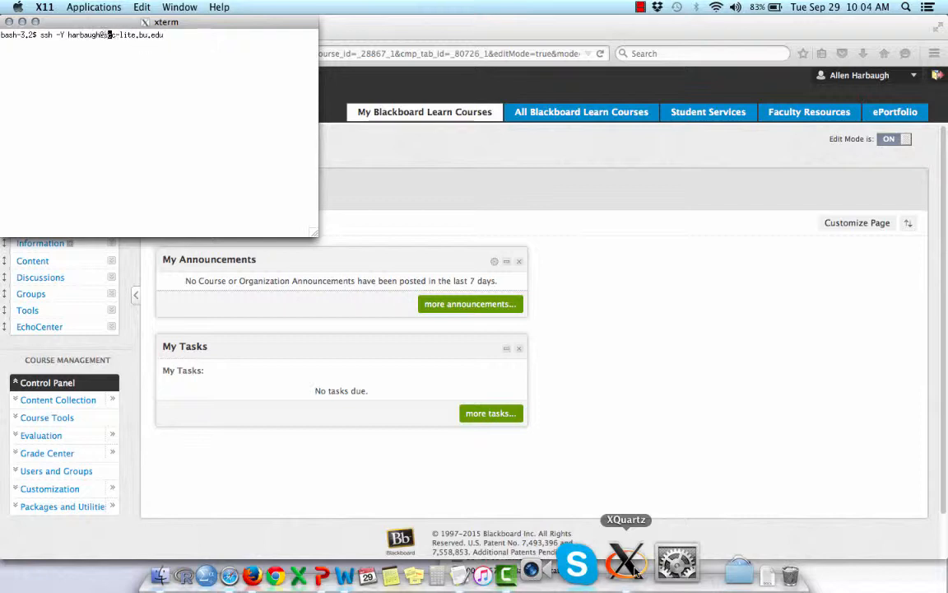
key(Right)
key(Right)
key(Right)
key(Right)
key(Right)
key(Right)
key(Right)
key(Right)
key(Right)
key(Right)
key(Right)
key(Right)
key(Right)
key(Right)
key(Left)
key(Left)
key(Left)
key(Left)
key(Left)
key(Left)
key(Left)
key(Left)
key(Left)
key(Left)
key(Left)
key(Left)
key(Left)
key(Left)
key(Left)
key(BackSpace)
key(BackSpace)
key(BackSpace)
key(BackSpace)
key(BackSpace)
key(BackSpace)
key(BackSpace)
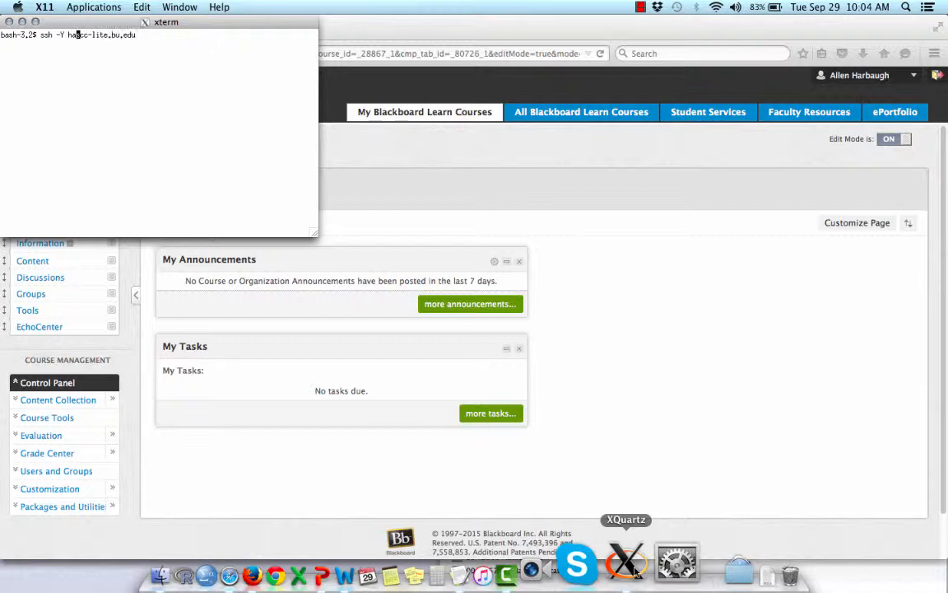
key(BackSpace)
key(BackSpace)
key(Return)
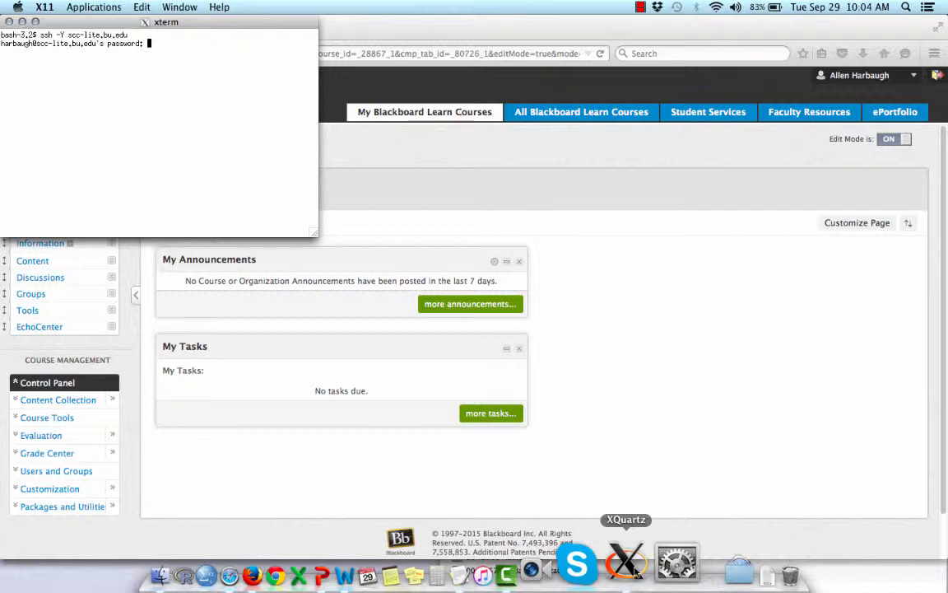
key(Return)
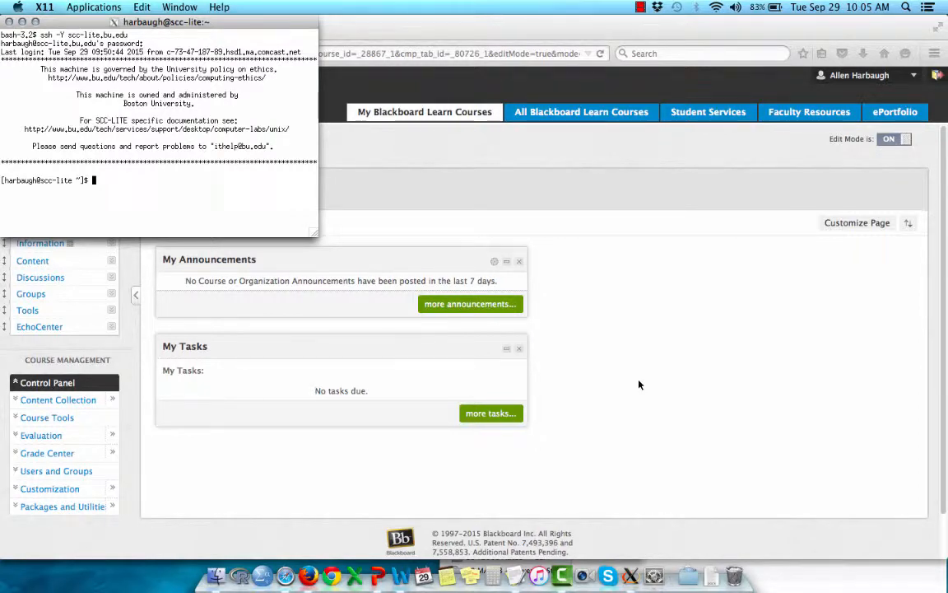
- Close the Firefox Blackboard window, leaving the Stata commands file in TextEdit beside the xterm
key(super+Tab)
key(super+Tab)
key(super+Tab)
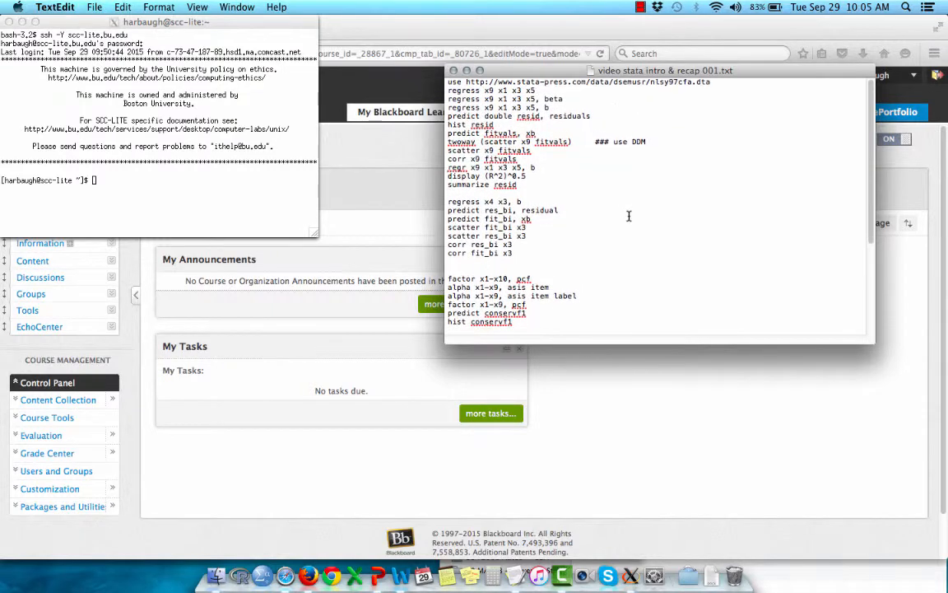
click(635, 424)
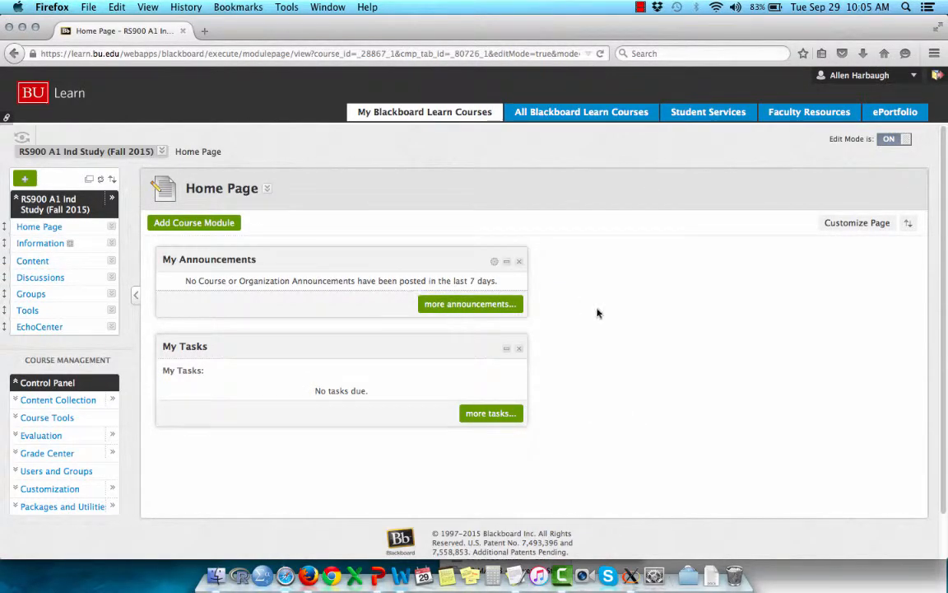
click(39, 264)
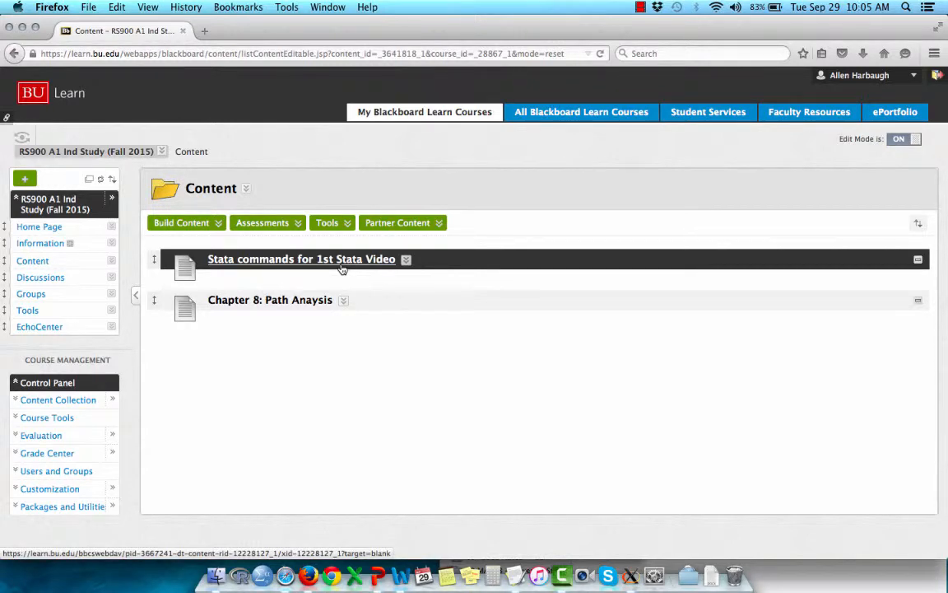
key(super+w)
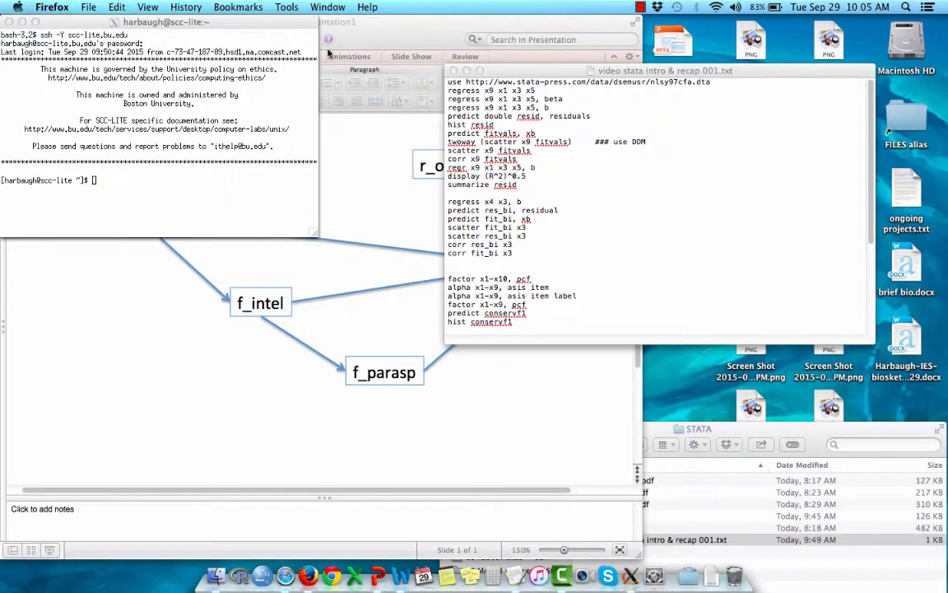
key(super+Tab)
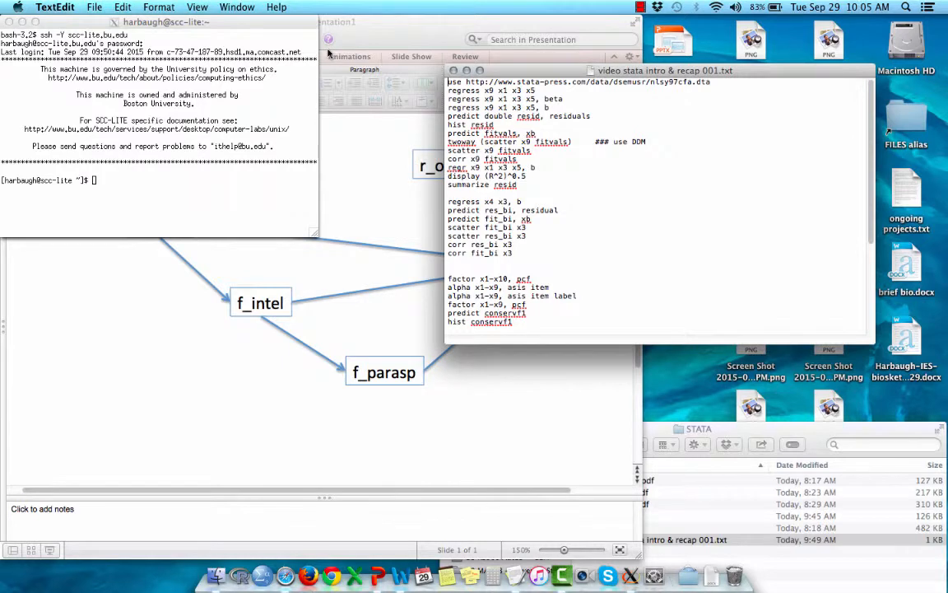
click(168, 160)
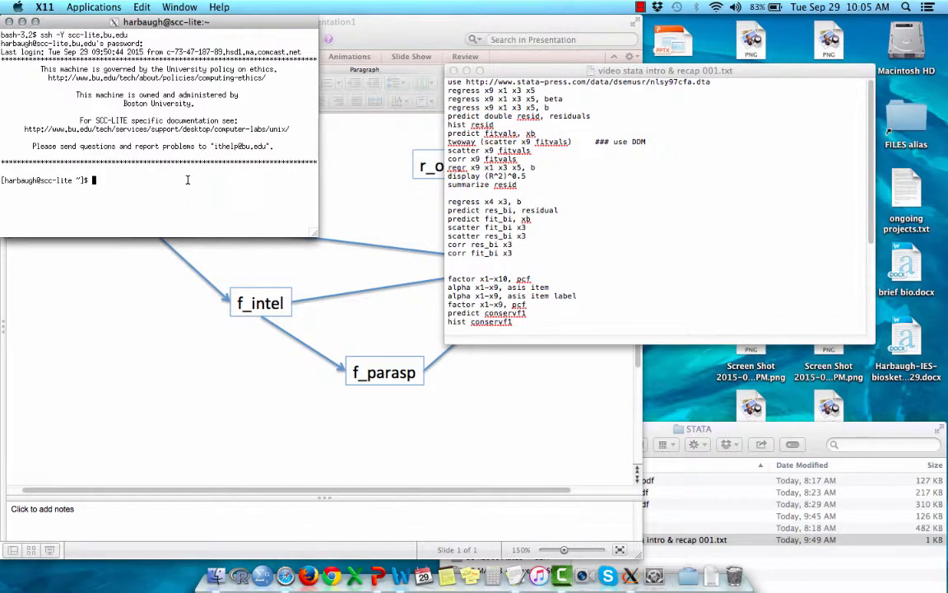
- Run xstata at the remote prompt to launch Stata/IC 12.1
text(xstata)
key(Return)
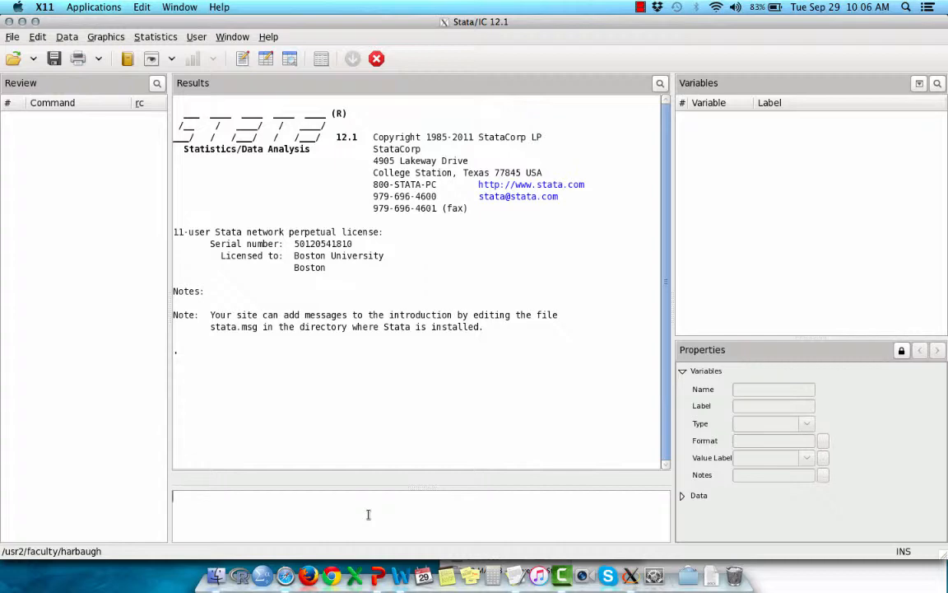
- Copy the use command from the notes and run it in Stata to load nlsy97cfa.dta from Stata Press
key(super+Tab)
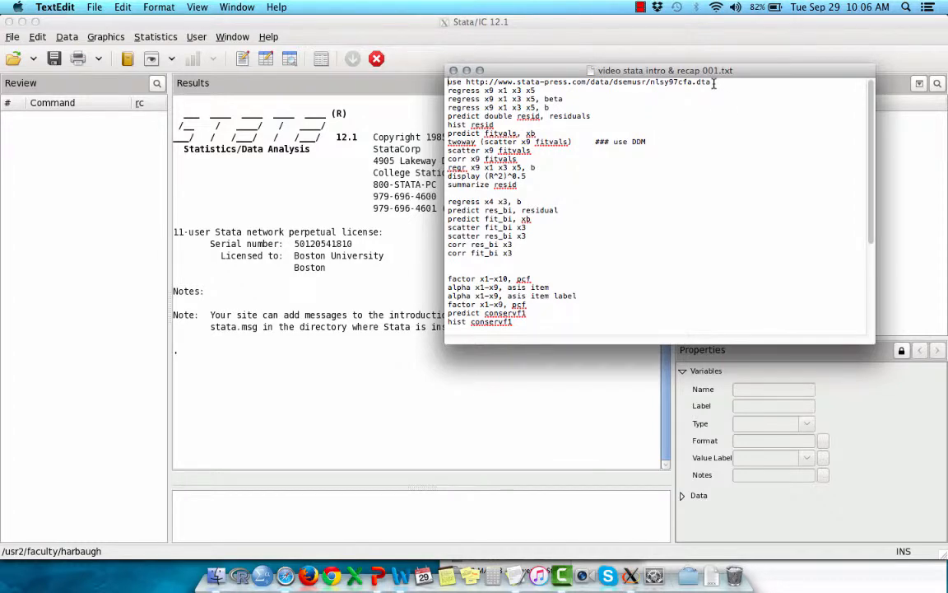
drag(715, 82, 448, 82)
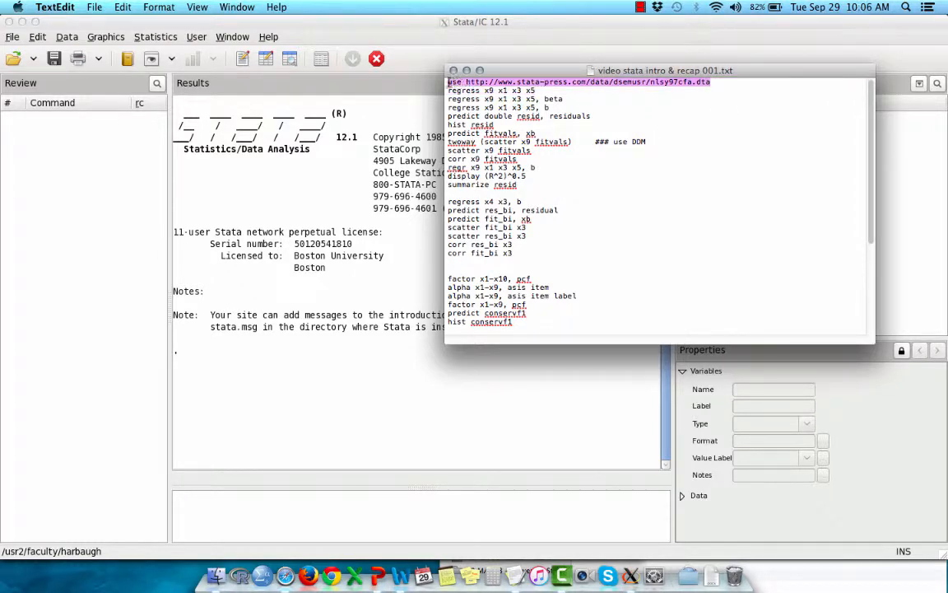
key(super+c)
click(377, 260)
click(328, 509)
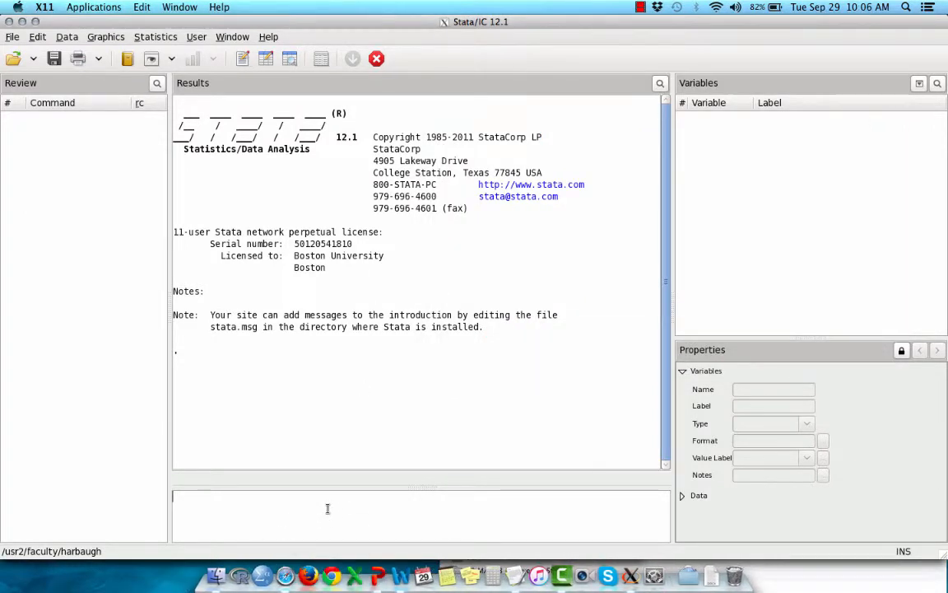
text(v)
key(BackSpace)
key(ctrl+v)
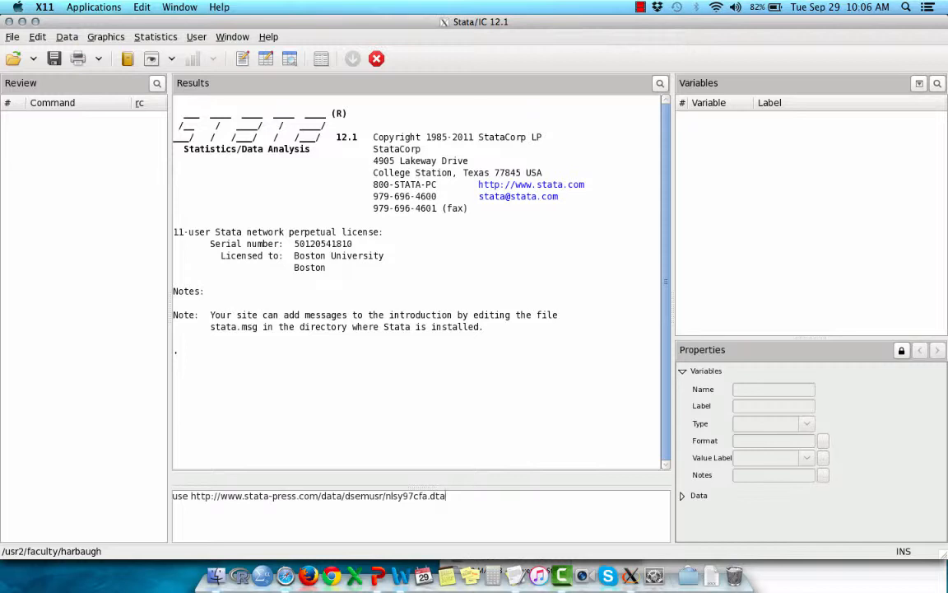
key(Return)
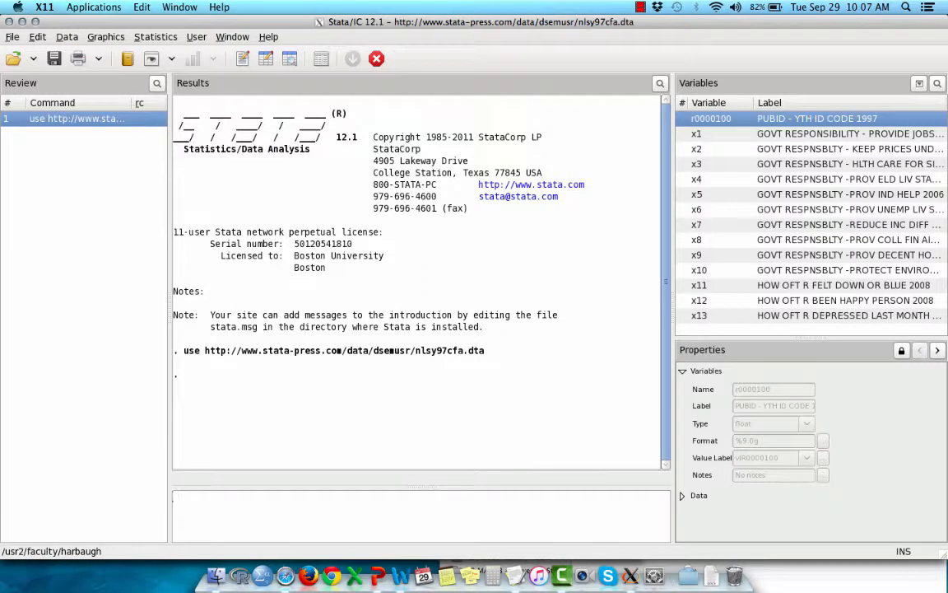
click(73, 120)
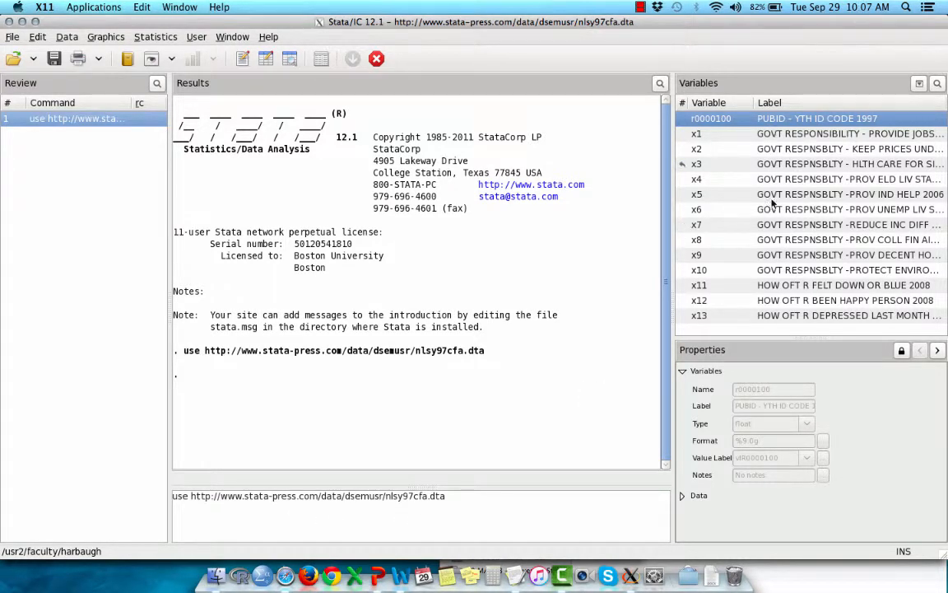
- Run 'regress x9 x1 x3 x5' copied from the notes in Stata's Command window
key(super+Tab)
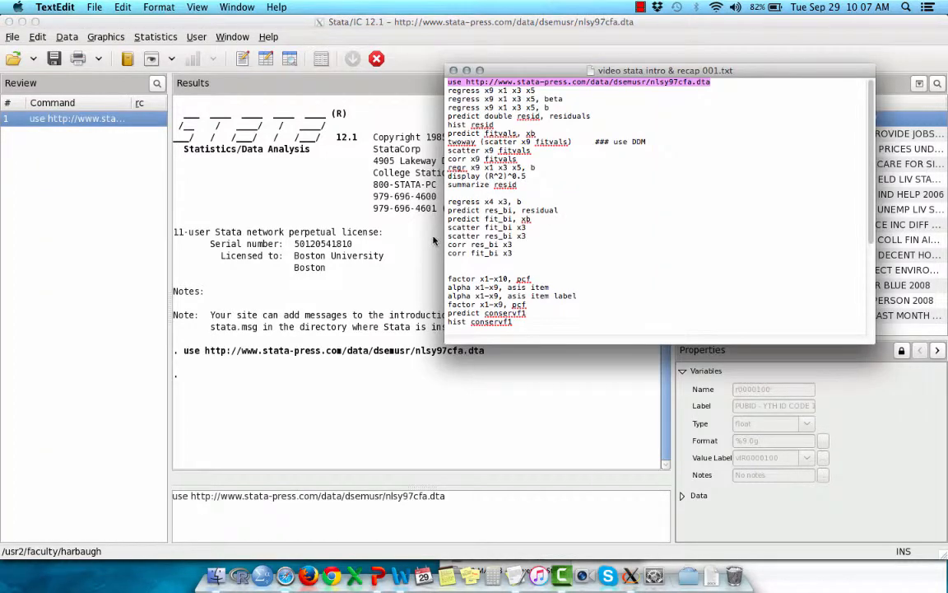
click(449, 91)
key(shift+Down)
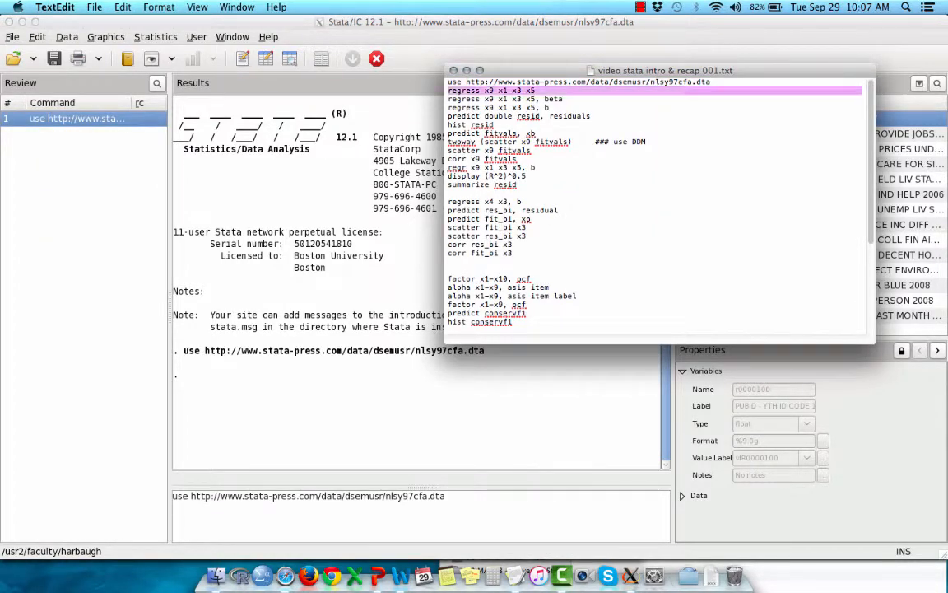
key(super+c)
click(381, 523)
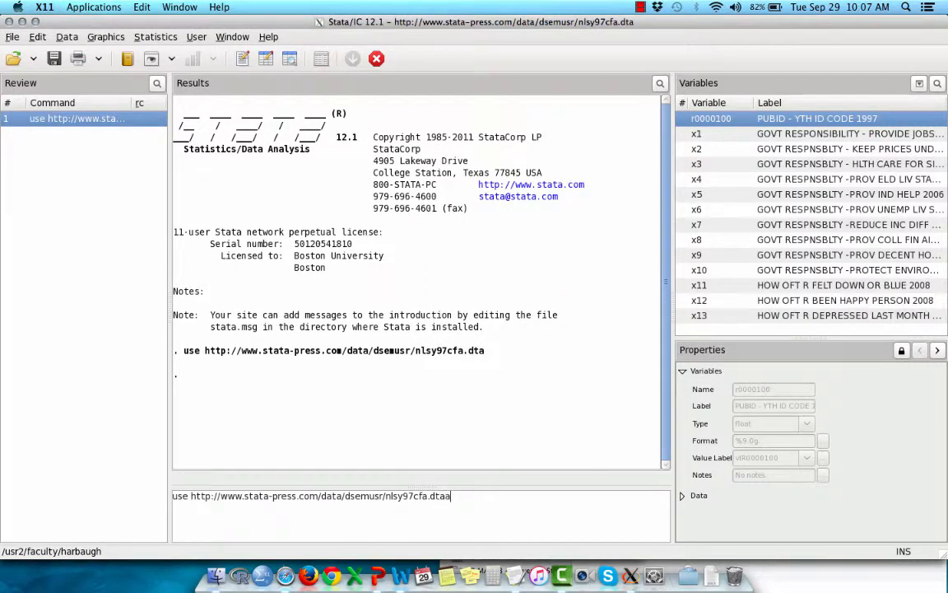
key(super+a)
key(BackSpace)
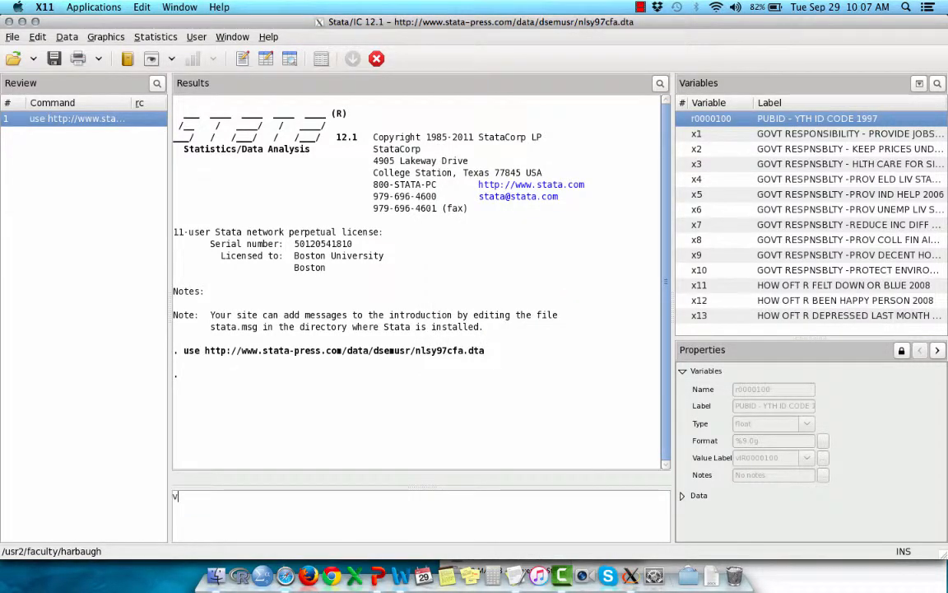
key(super+v)
key(Return)
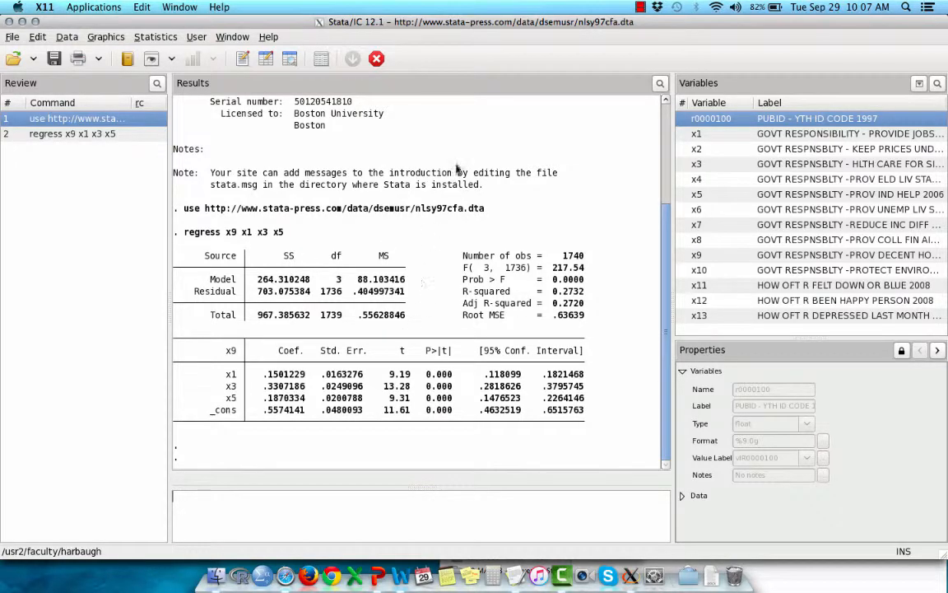
- Run 'regress x9 x1 x3 x5, beta' to get standardized beta coefficients
key(super+Tab)
key(Right)
key(shift+Down)
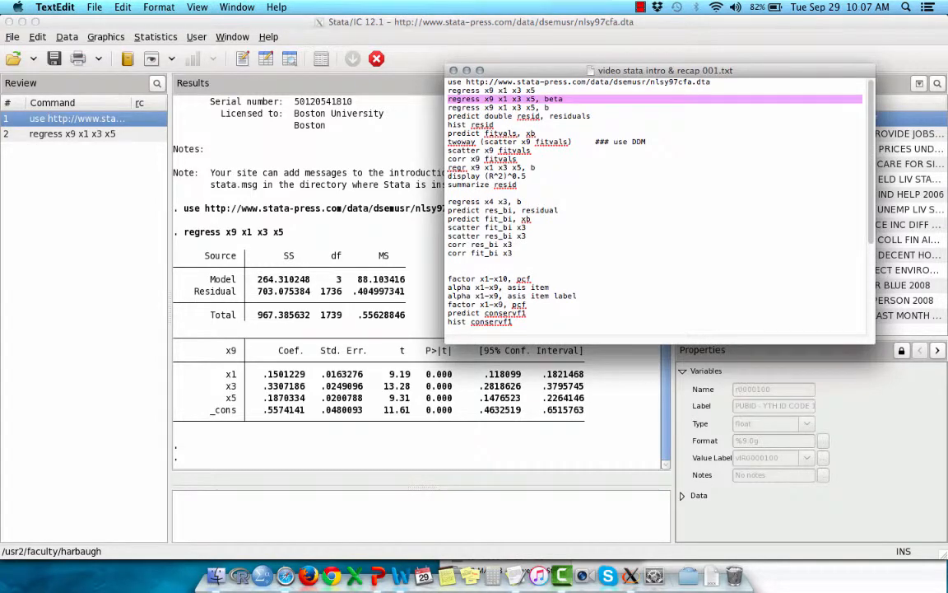
click(374, 516)
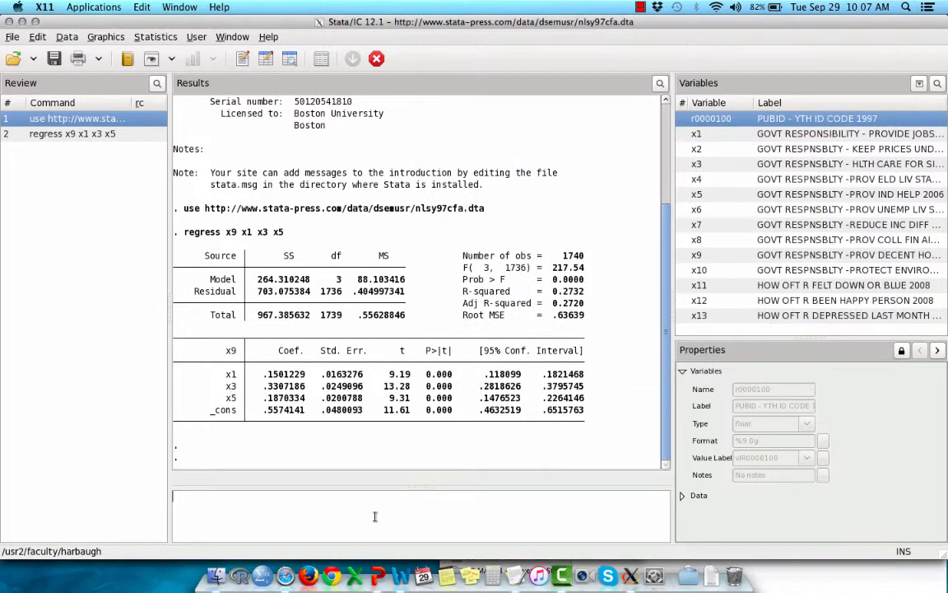
key(super+v)
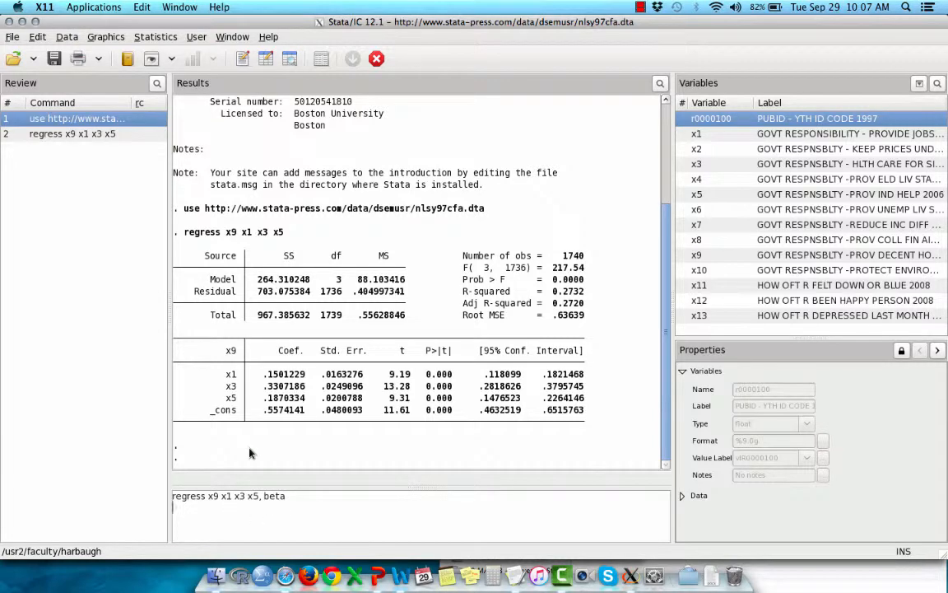
key(Return)
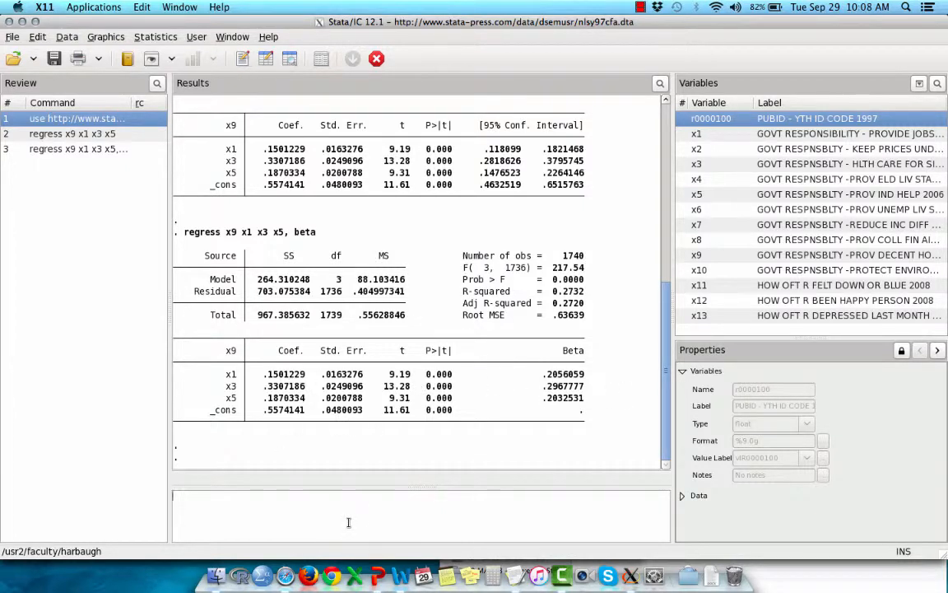
- Run 'regress x9 x1 x3 x5, b' to reproduce the beta coefficients
key(super+Tab)
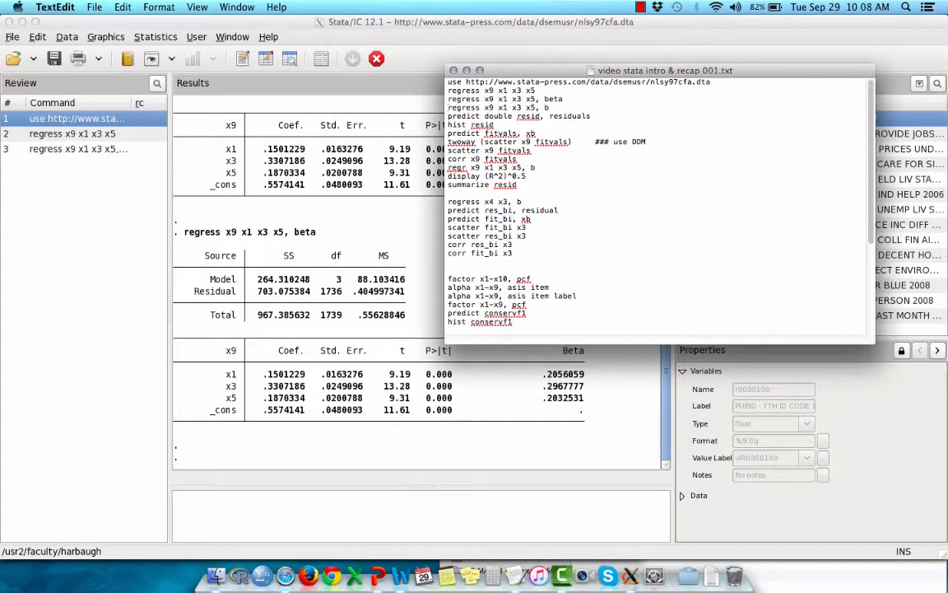
key(shift+Down)
key(super+Tab)
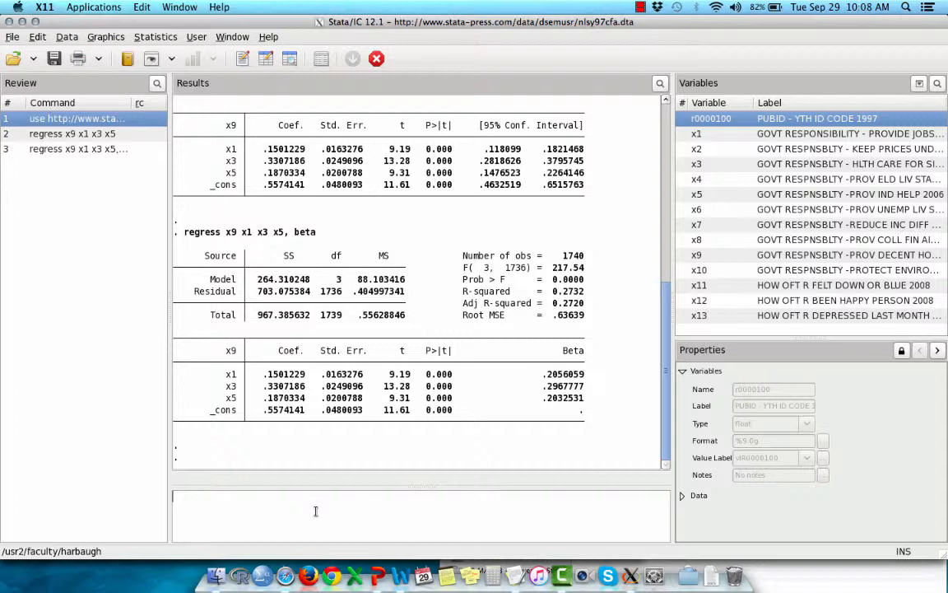
key(super+v)
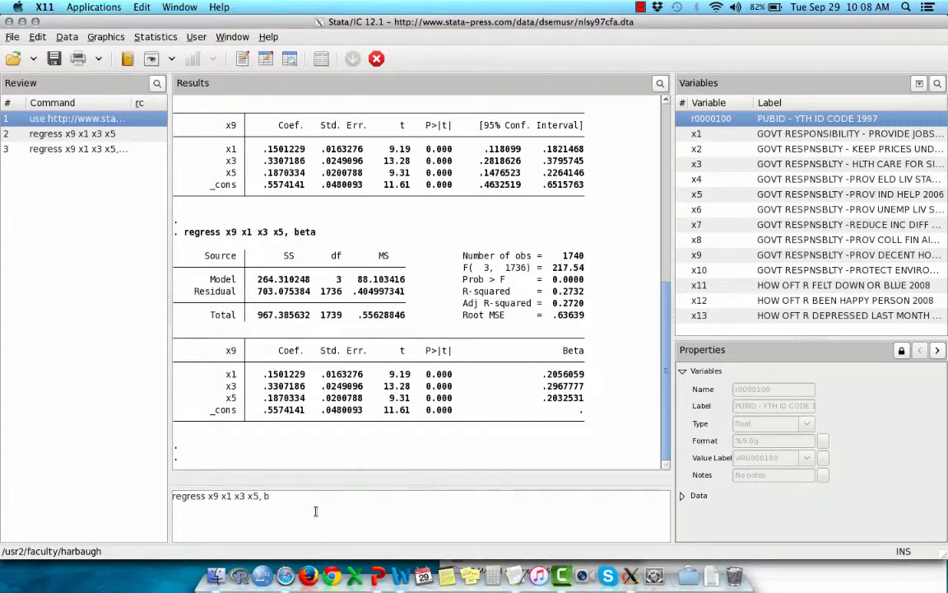
key(Return)
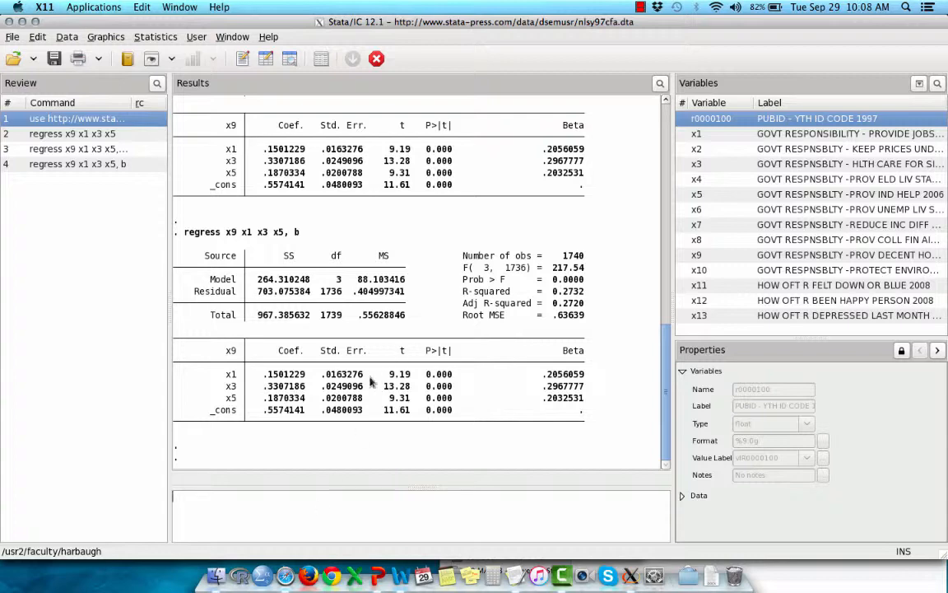
- Copy the 'predict double resid, residuals' line from the notes
key(super+Tab)
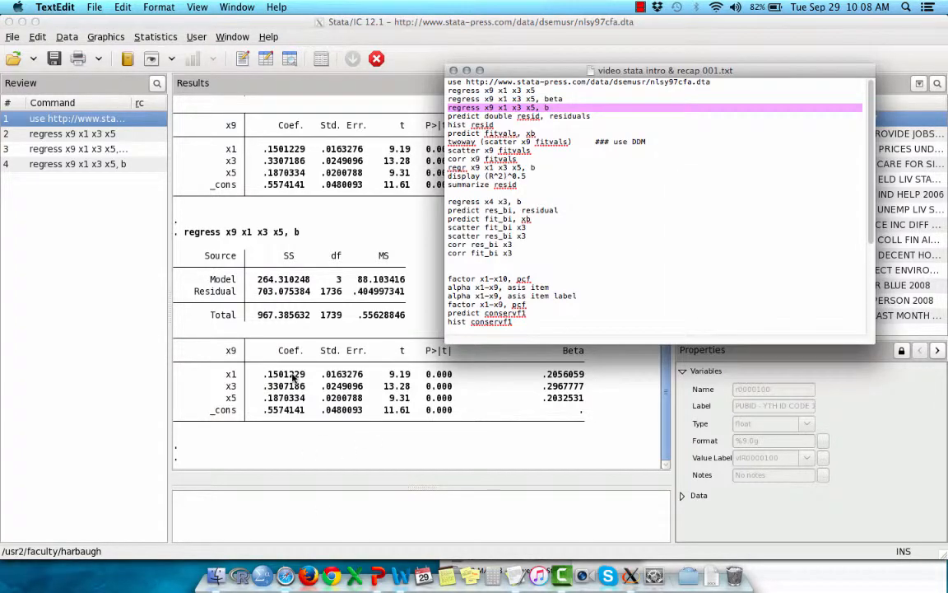
key(Down)
key(shift+Down)
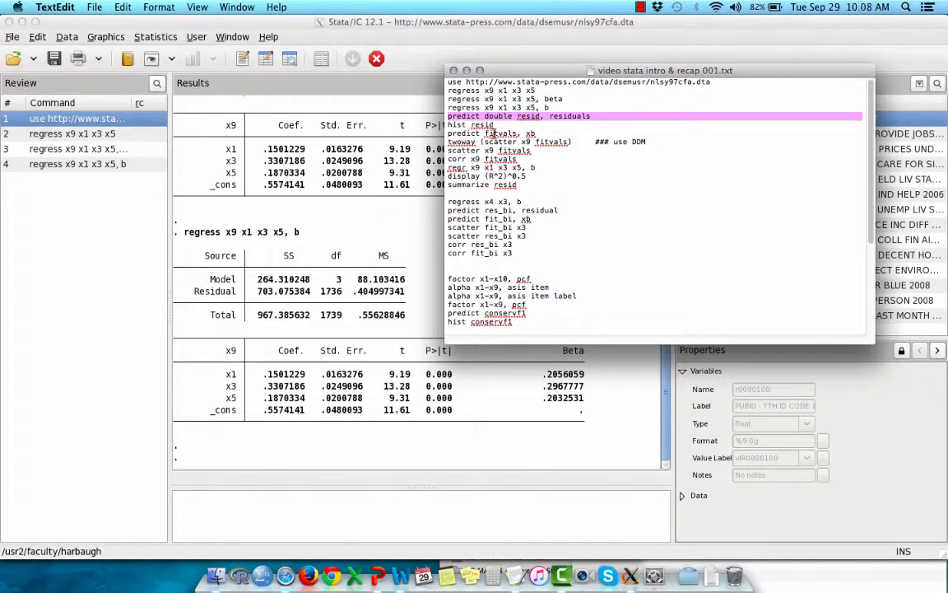
click(384, 317)
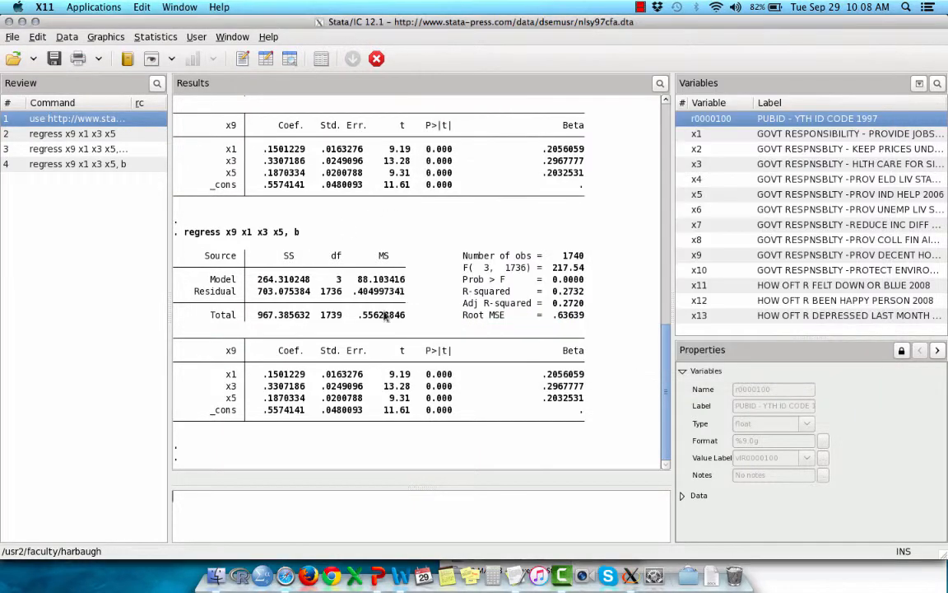
- Create the double variable resid with 'predict double resid, residuals' and check its properties
key(super+v)
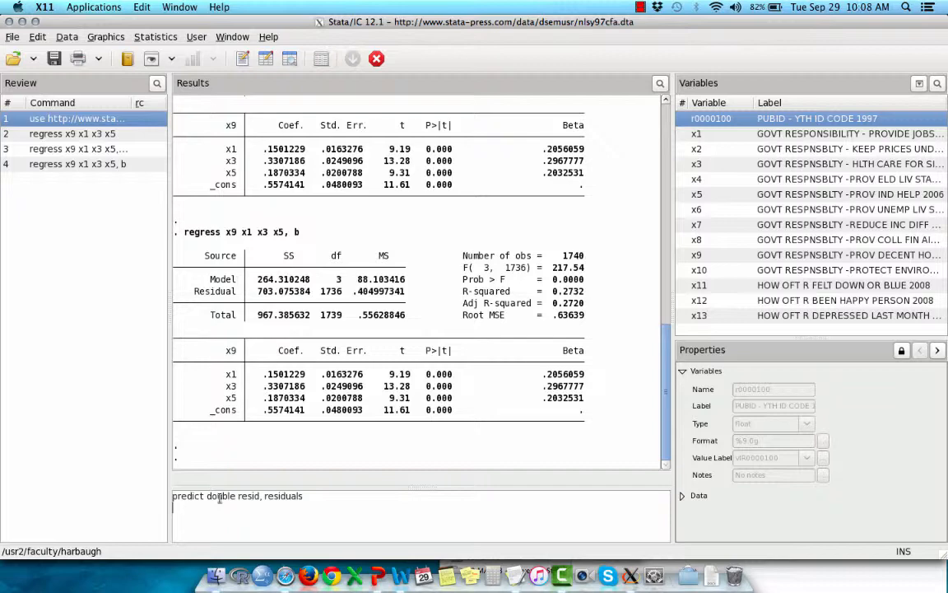
key(Return)
scroll(775, 259, down, 1)
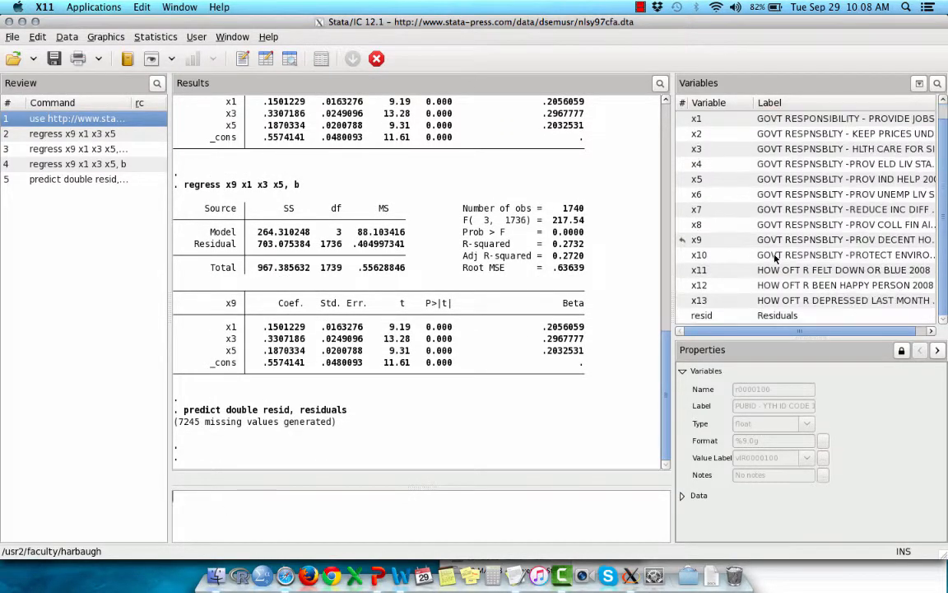
click(714, 316)
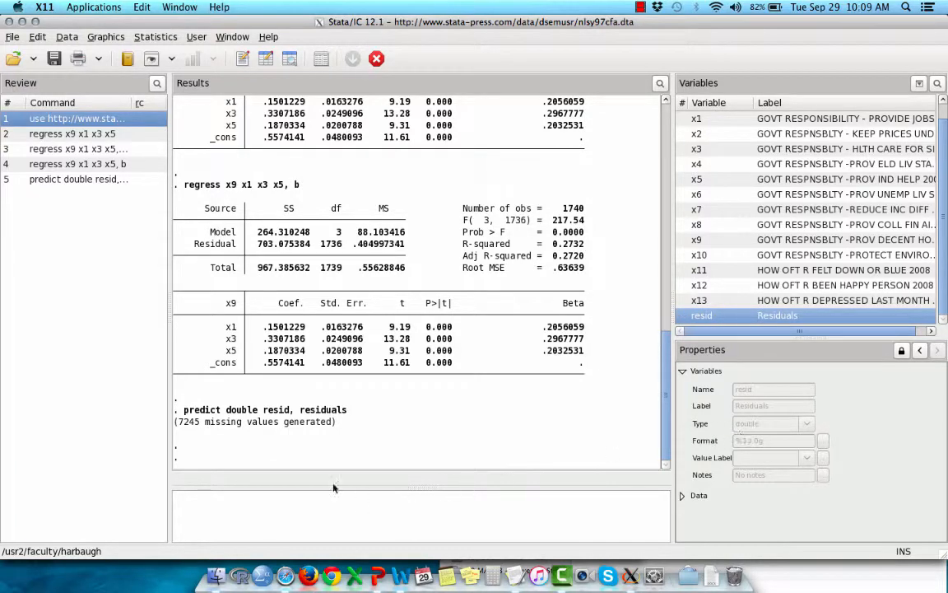
- Draw a histogram of resid with 'histogram resid'
key(super+Tab)
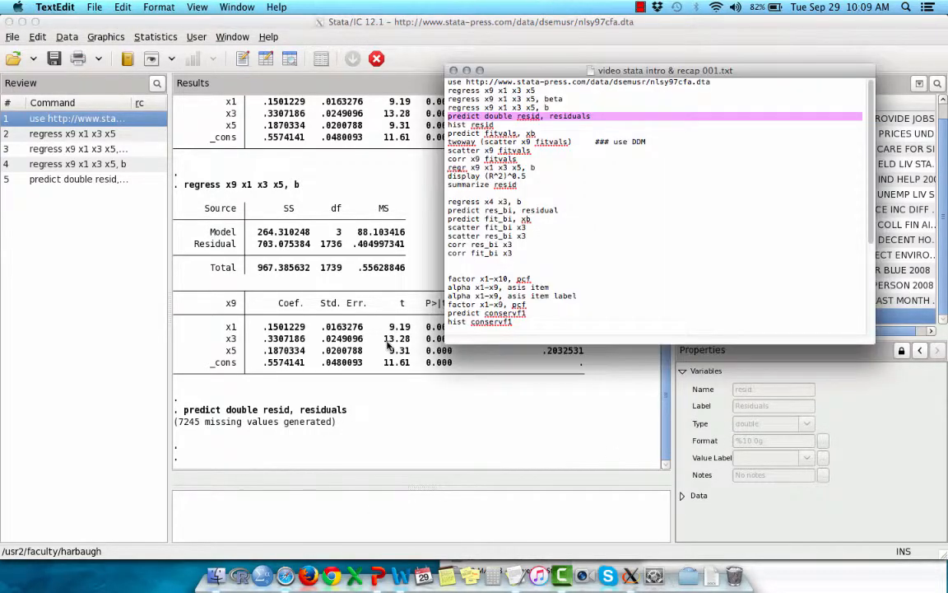
key(Right)
key(shift+Down)
key(super+c)
key(super+Tab)
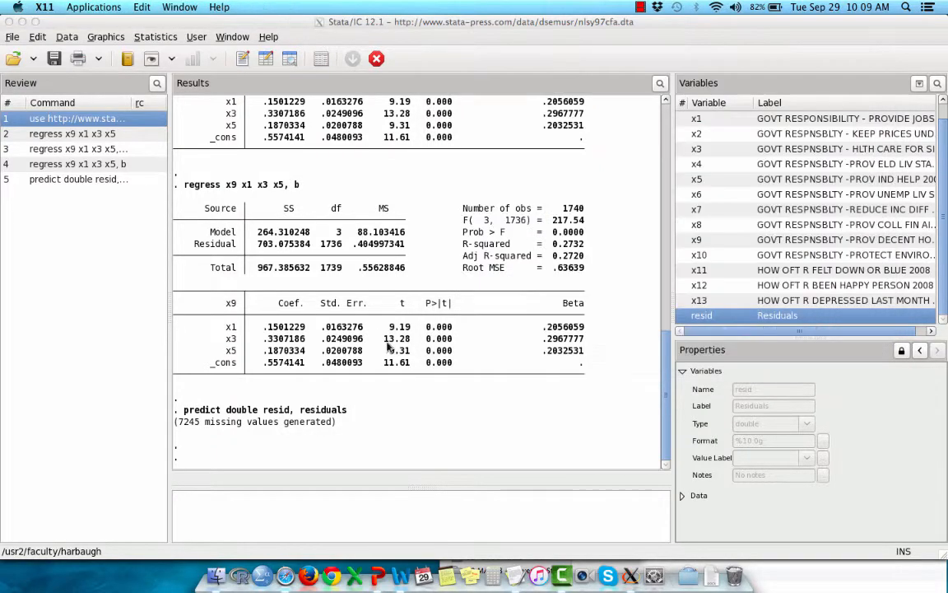
text(histogram resi)
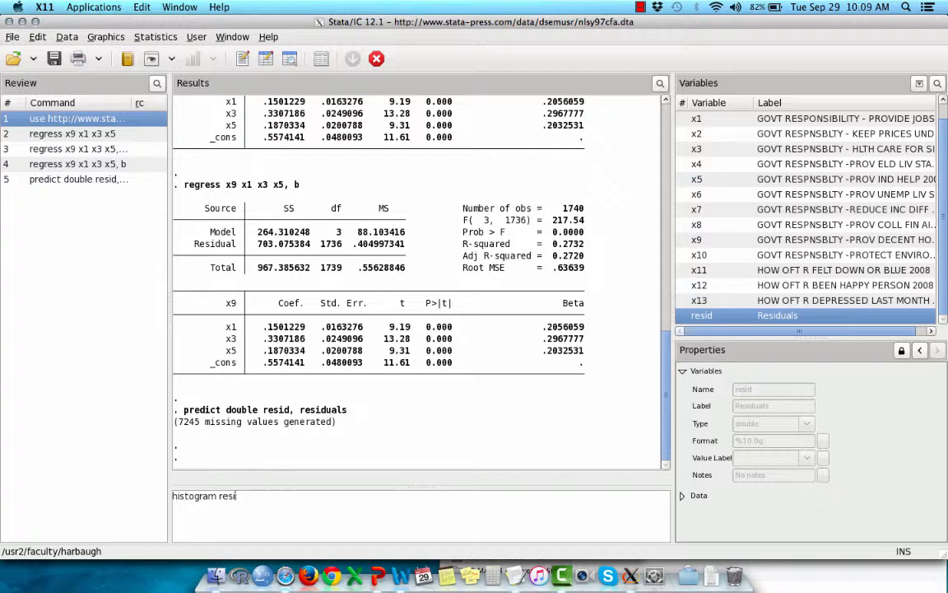
key(BackSpace)
key(BackSpace)
key(BackSpace)
key(BackSpace)
key(BackSpace)
key(BackSpace)
key(BackSpace)
key(BackSpace)
key(BackSpace)
key(BackSpace)
key(BackSpace)
text(t resid)
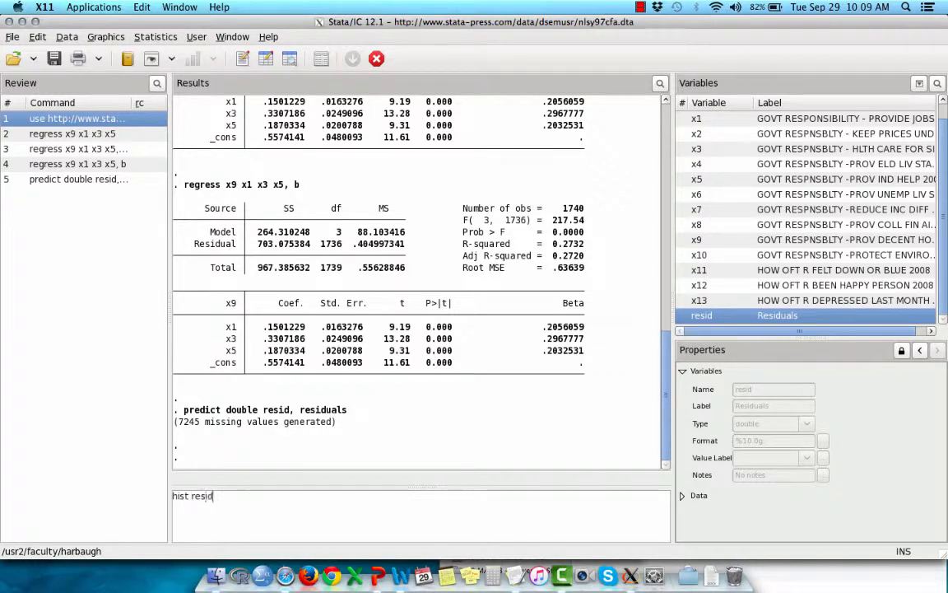
key(Return)
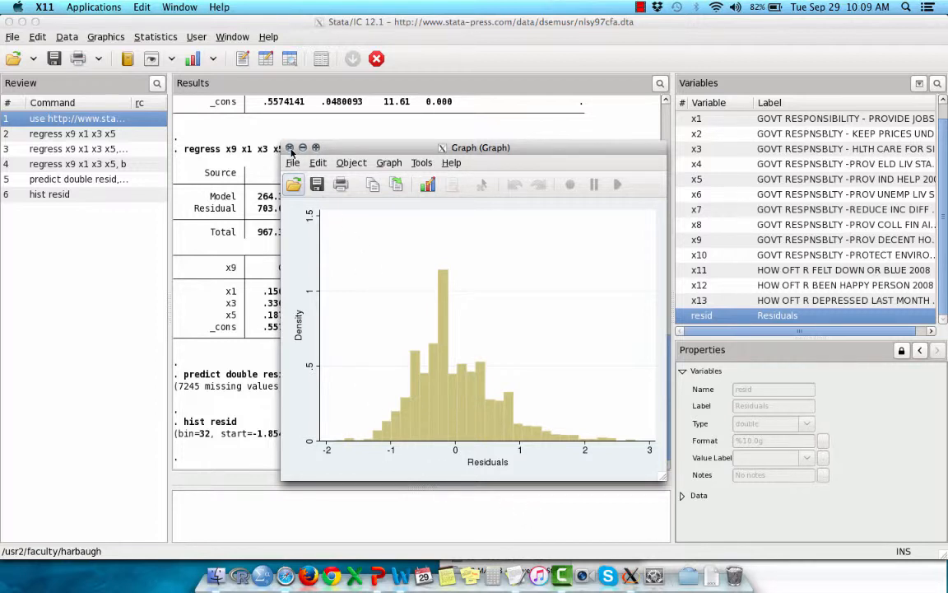
- Close the histogram and create fitvals with 'predict fitvals, xb', then check its properties
click(290, 149)
key(super+Tab)
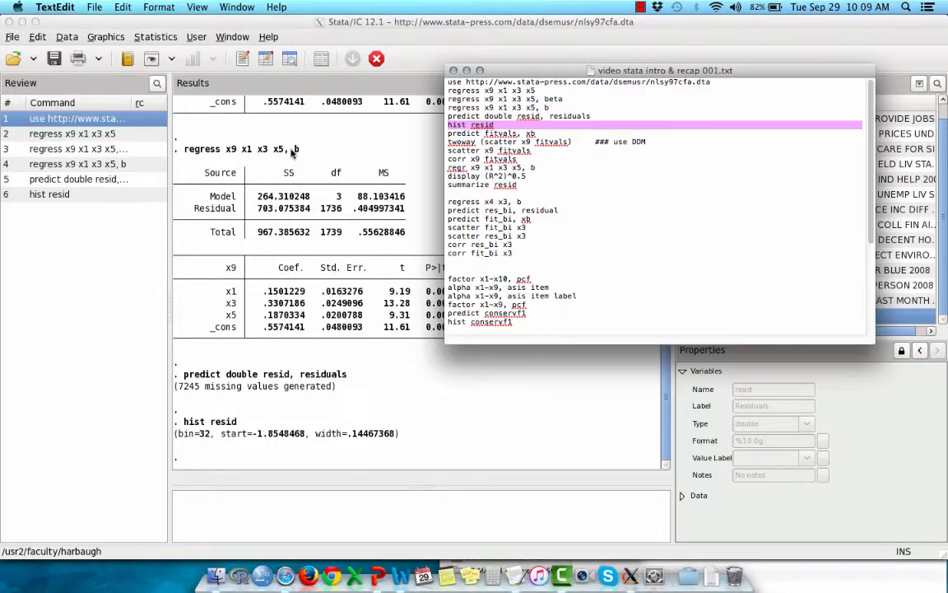
key(Right)
key(shift+Down)
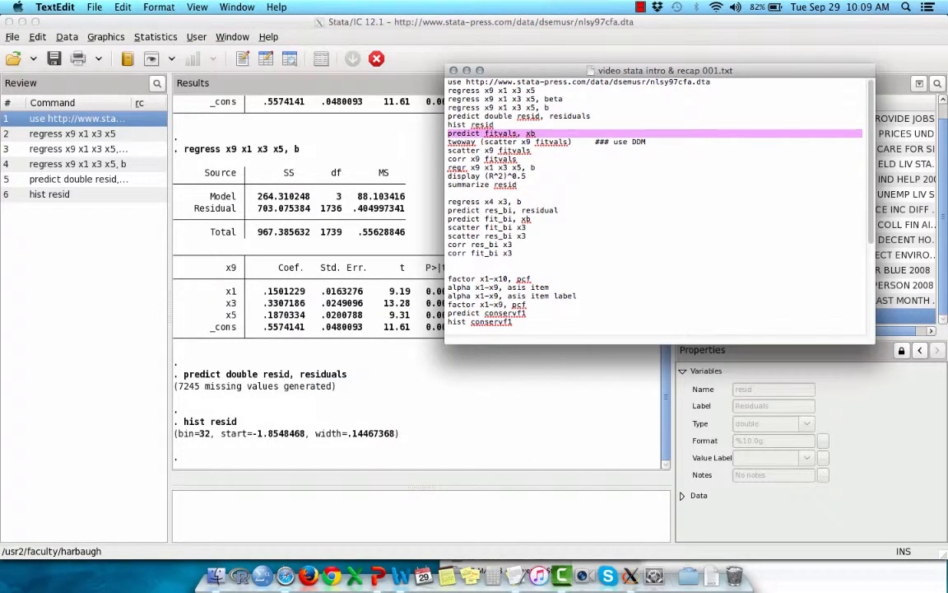
key(super+Tab)
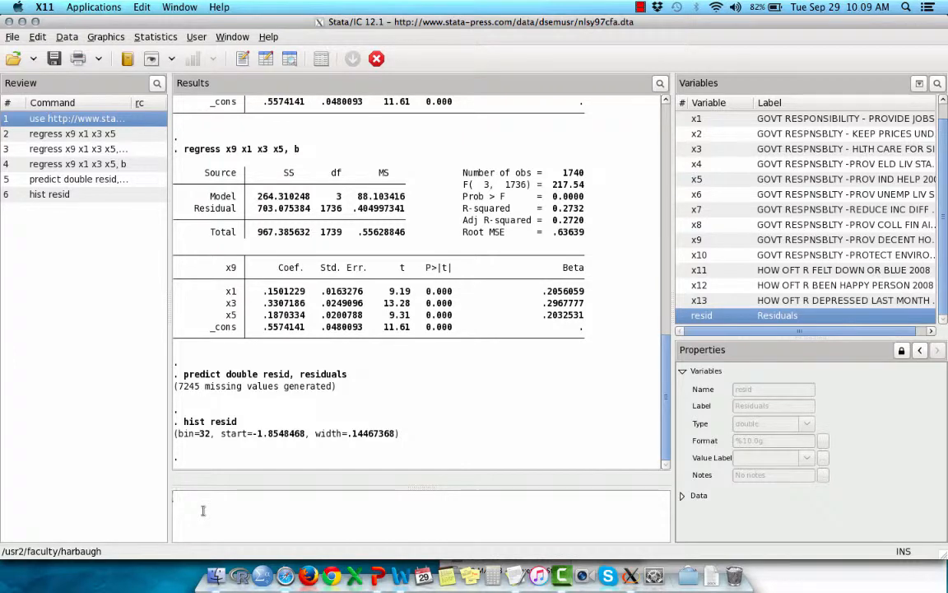
key(super+v)
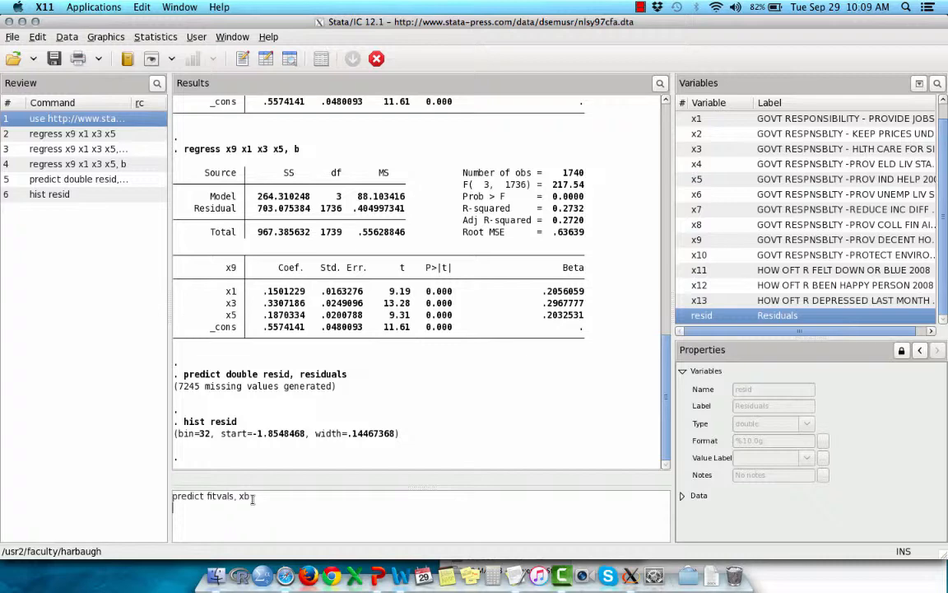
key(Return)
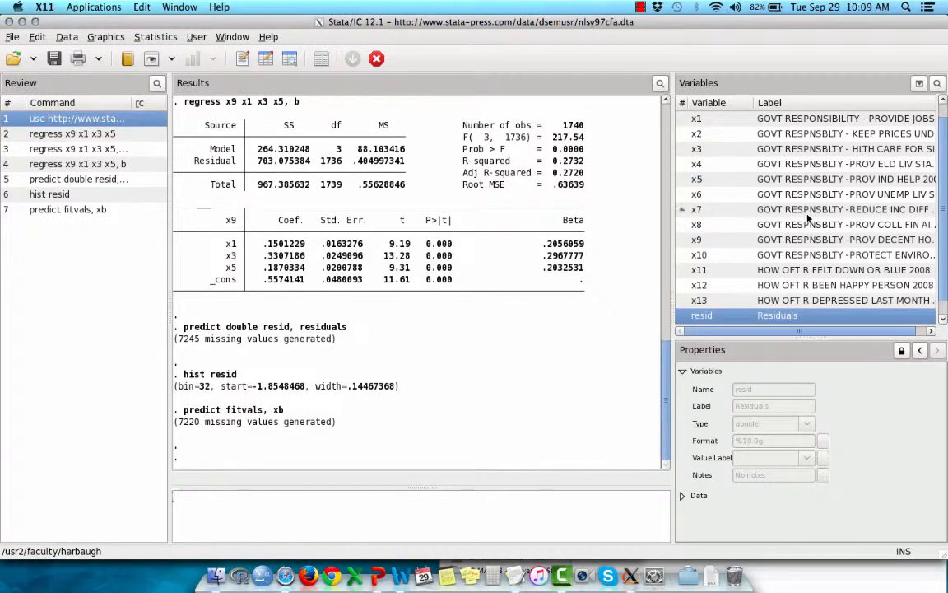
scroll(810, 222, down, 1)
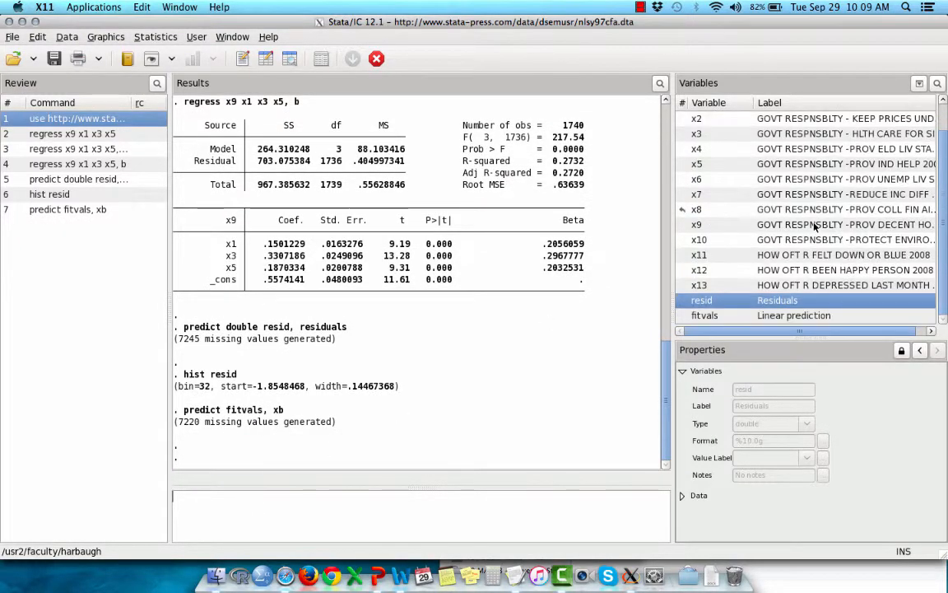
click(708, 318)
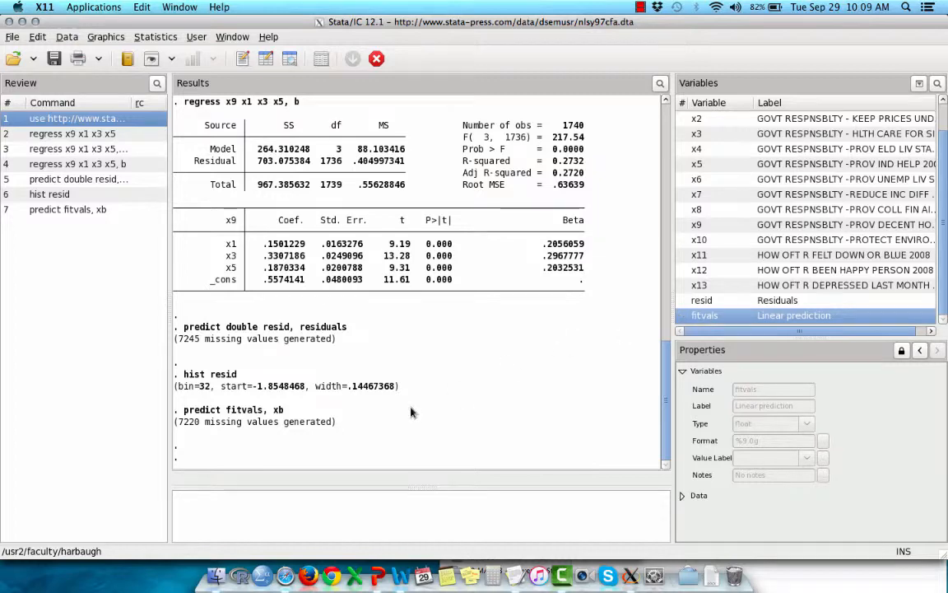
key(super+Tab)
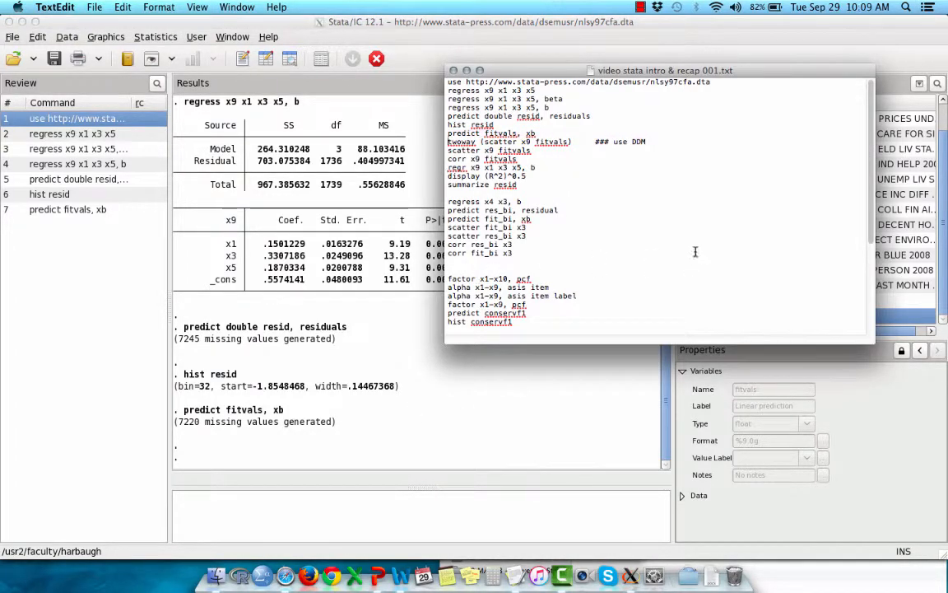
key(super+Tab)
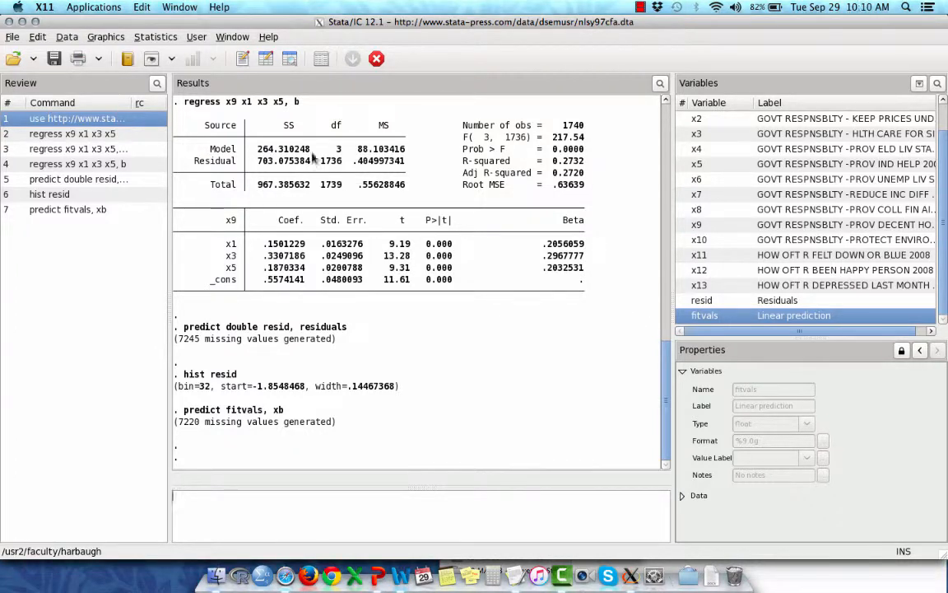
- Start a Twoway graph with a new scatter plot using x9 as the Y variable
click(157, 40)
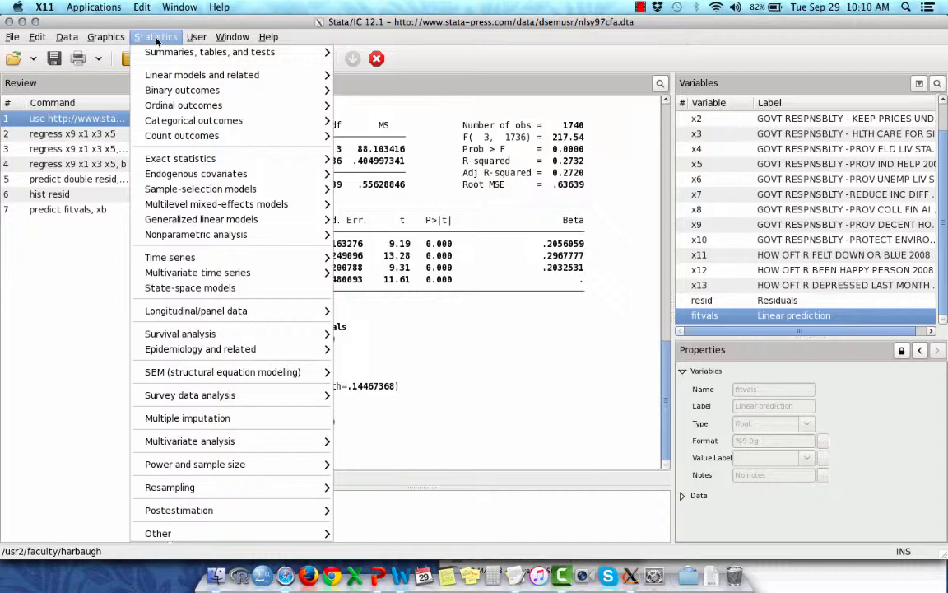
mouse_move(113, 39)
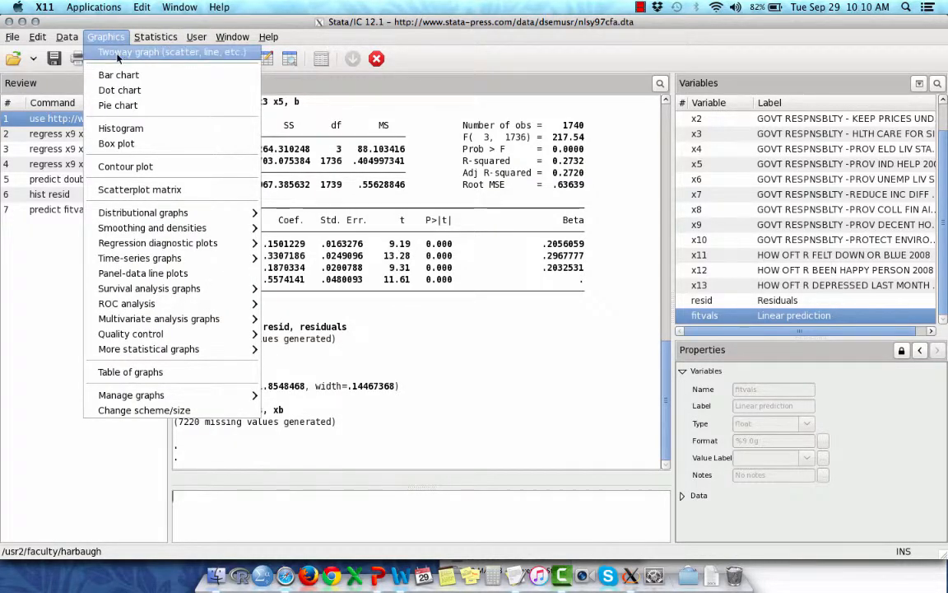
click(118, 54)
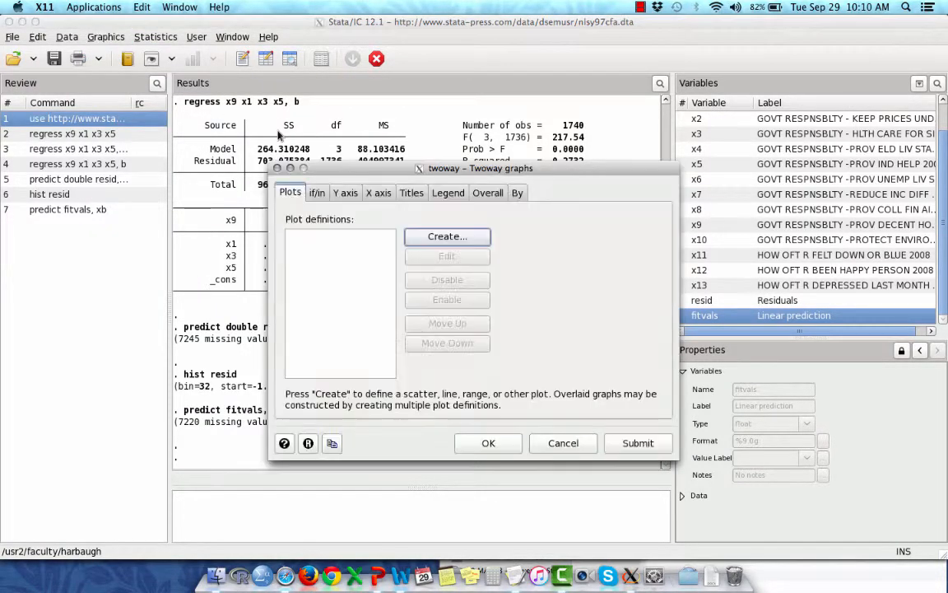
click(449, 237)
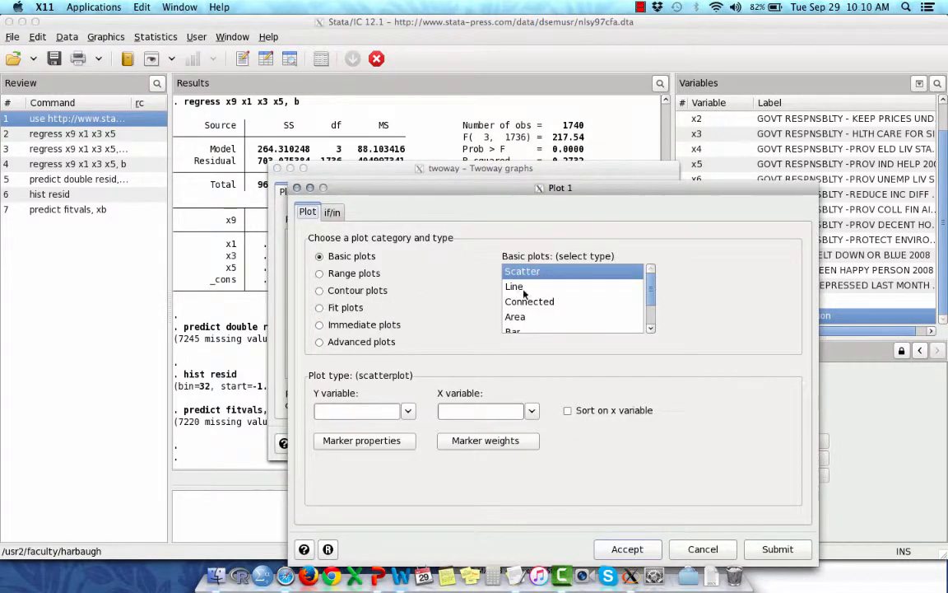
key(super+Tab)
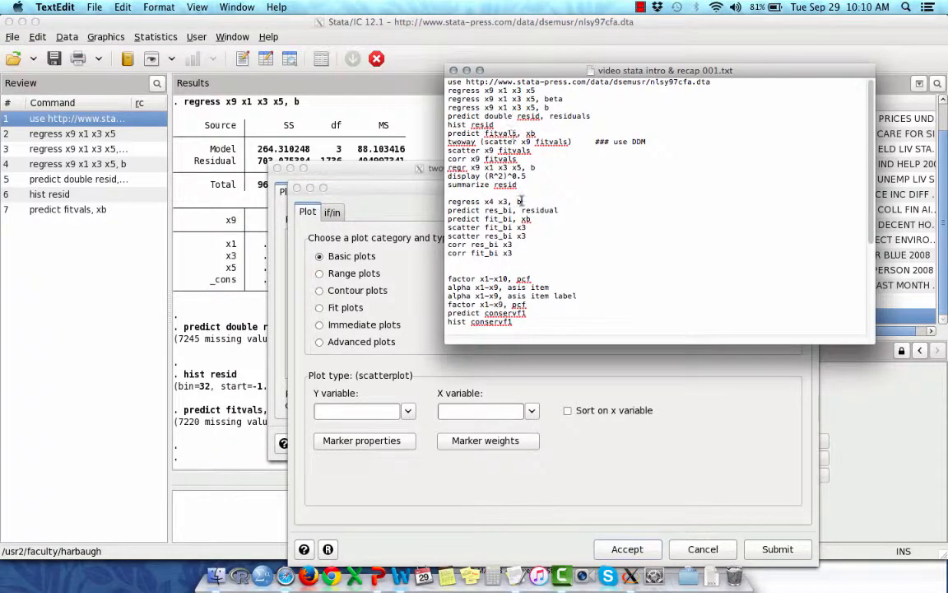
key(super+Tab)
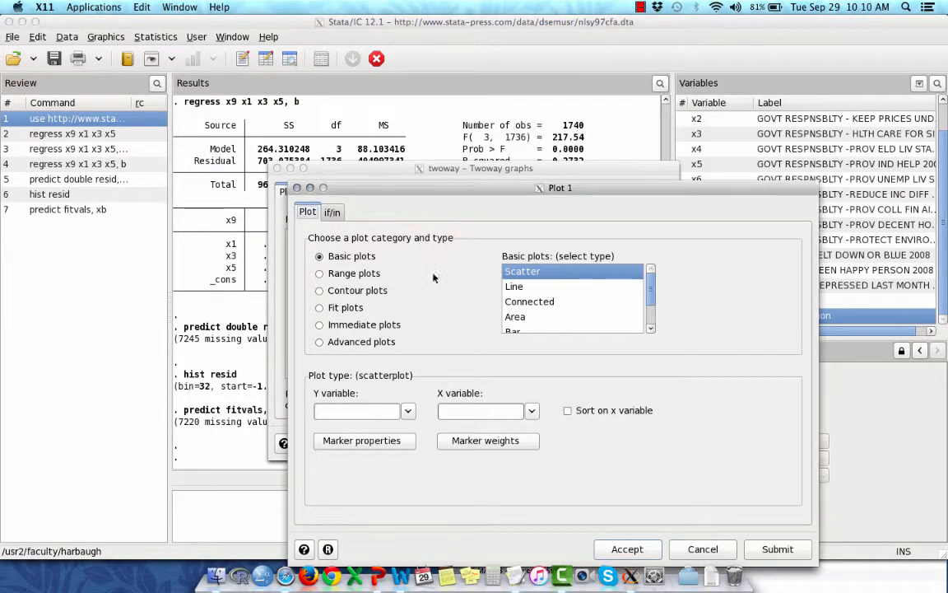
click(406, 411)
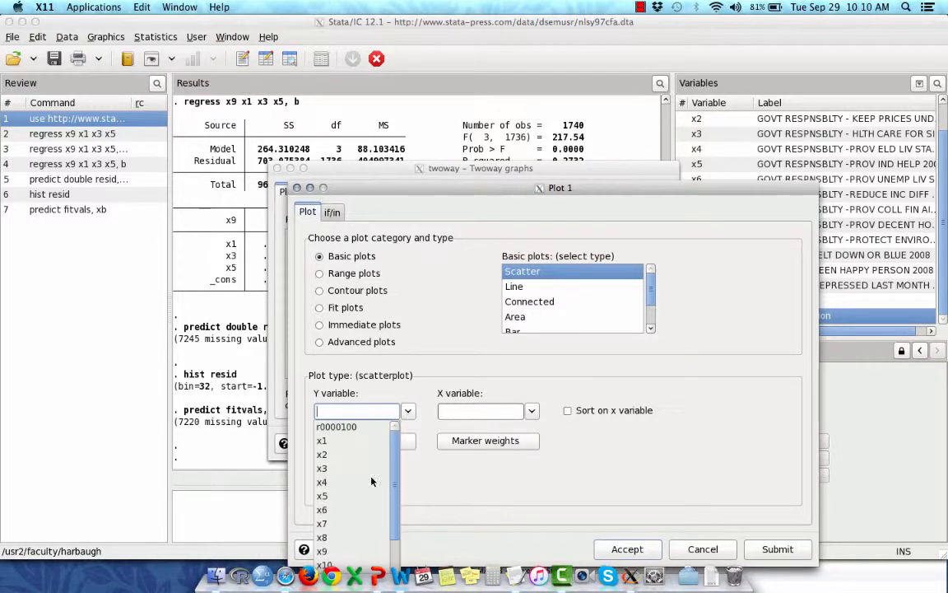
click(333, 498)
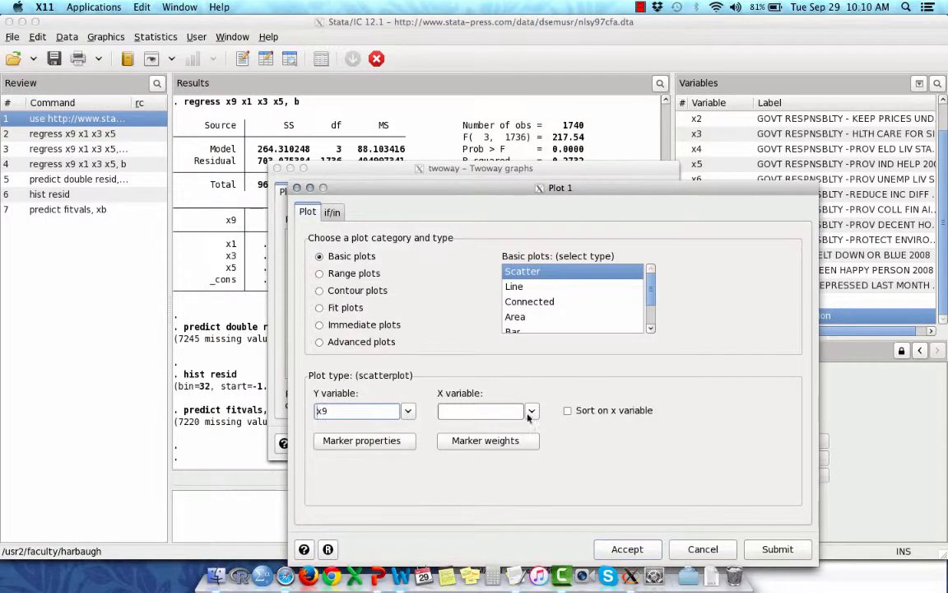
key(super+Tab)
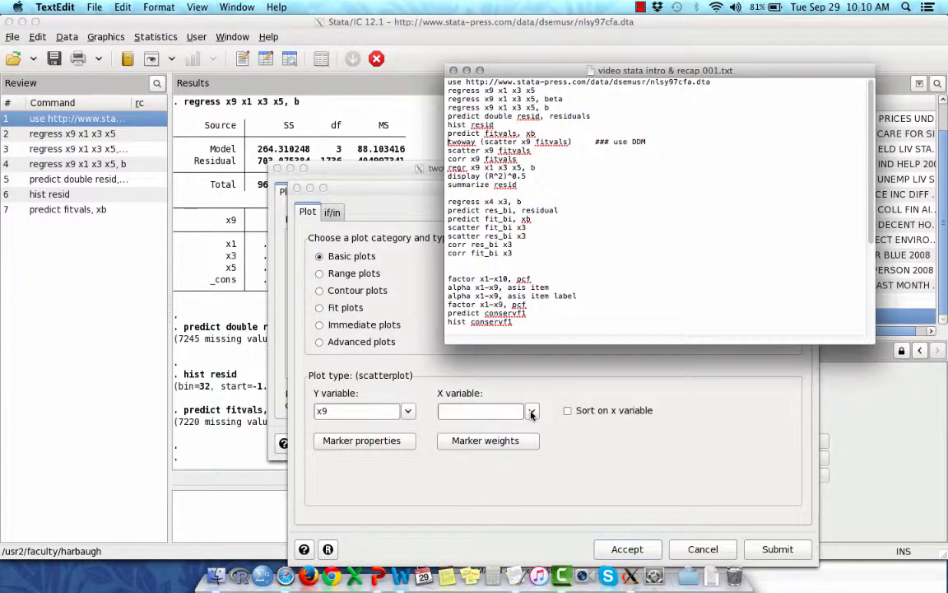
key(super+Tab)
- Set fitvals as the X variable and draw the scatter of x9 against fitvals
click(532, 411)
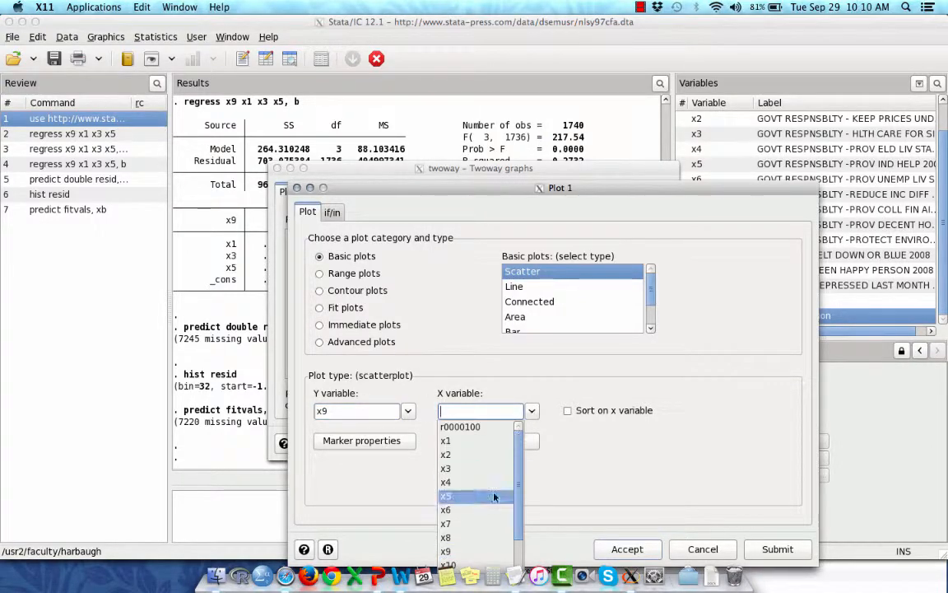
scroll(495, 497, down, 2)
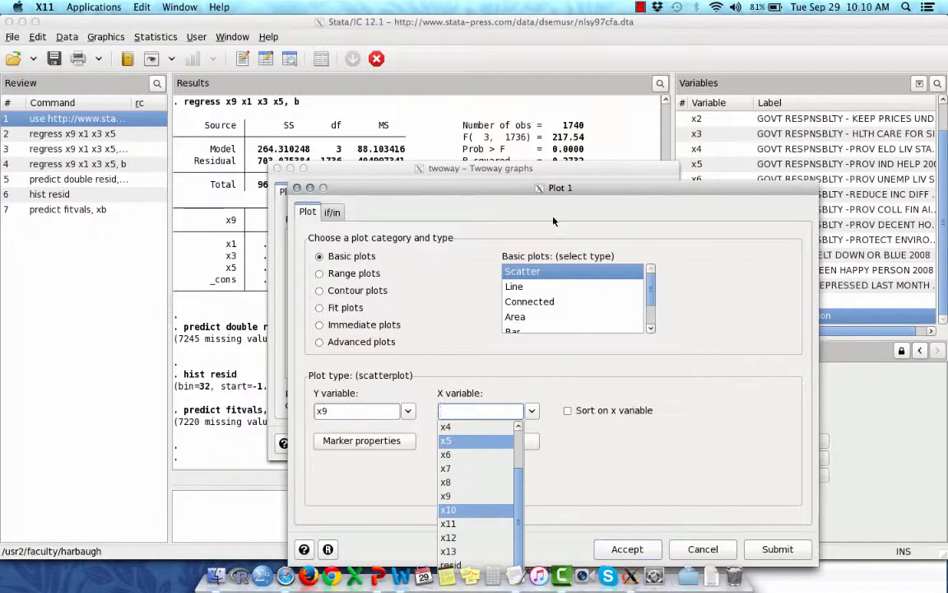
click(520, 191)
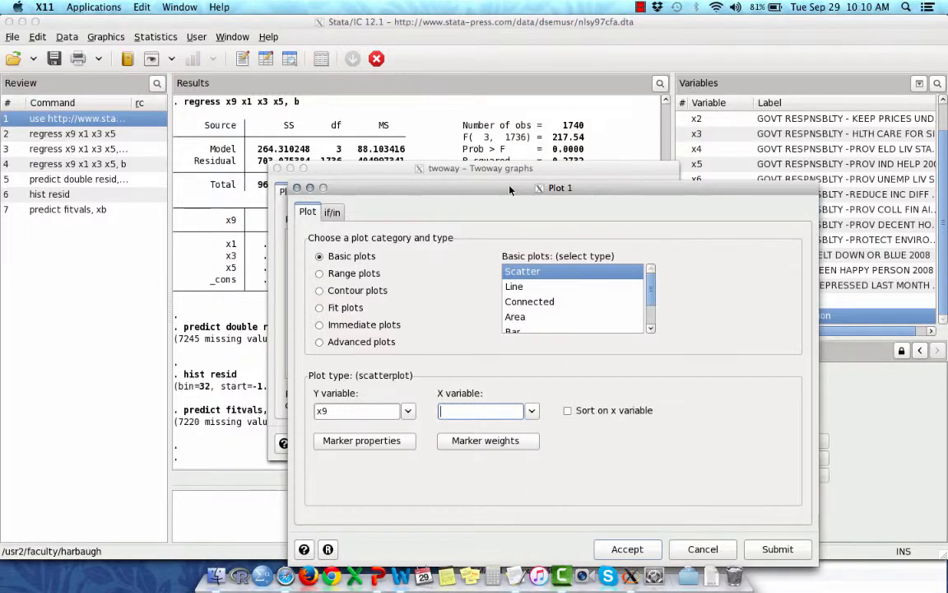
drag(509, 187, 482, 9)
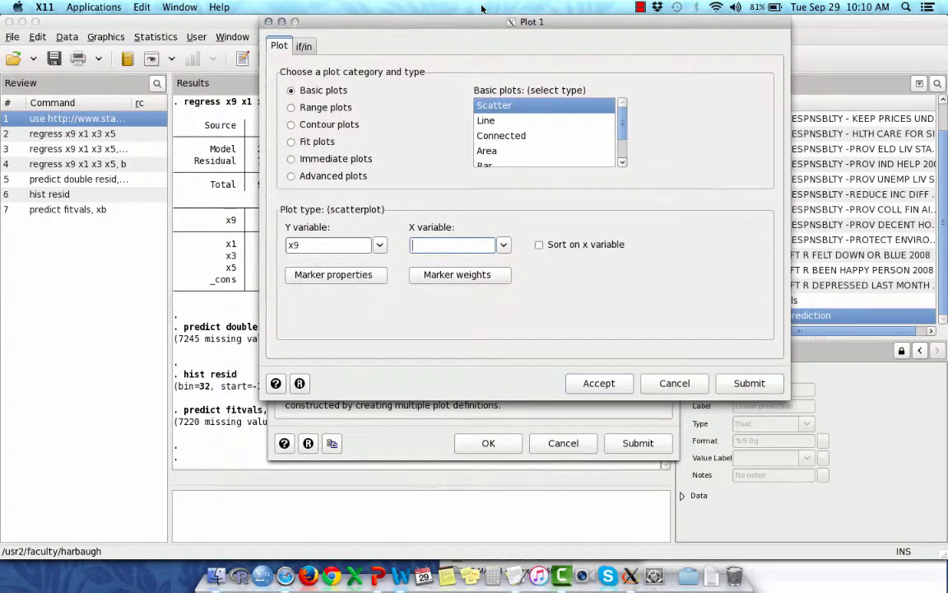
click(503, 245)
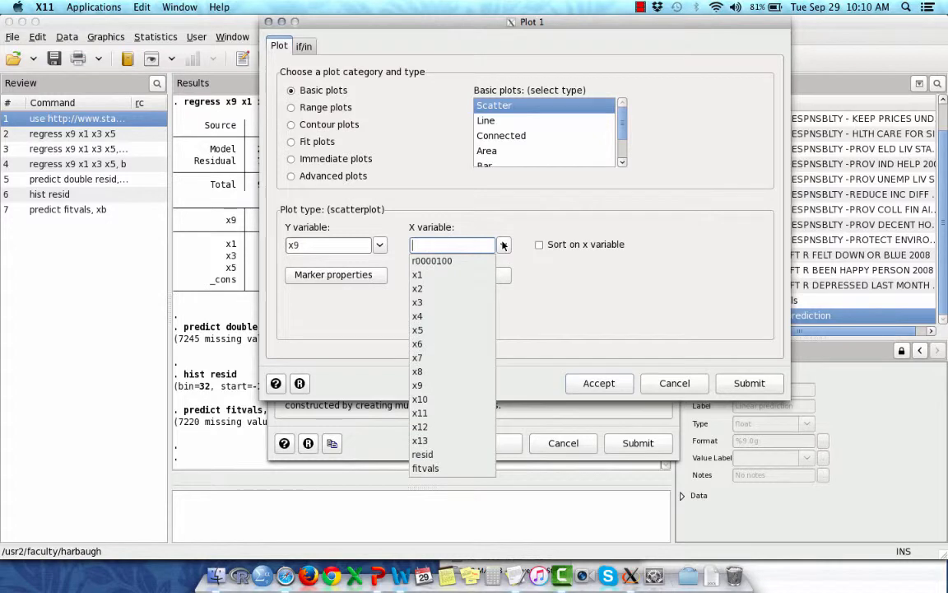
click(462, 468)
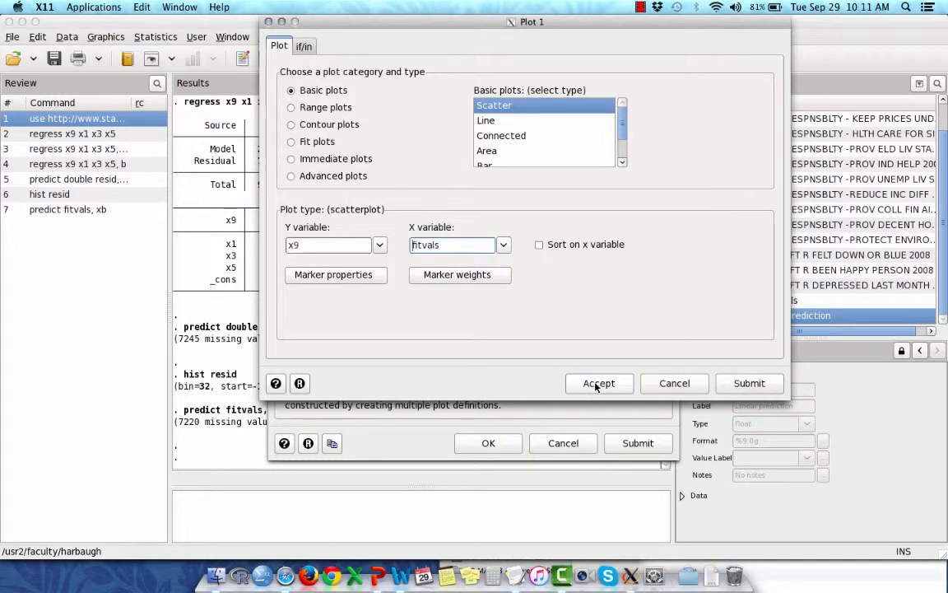
click(596, 385)
click(486, 443)
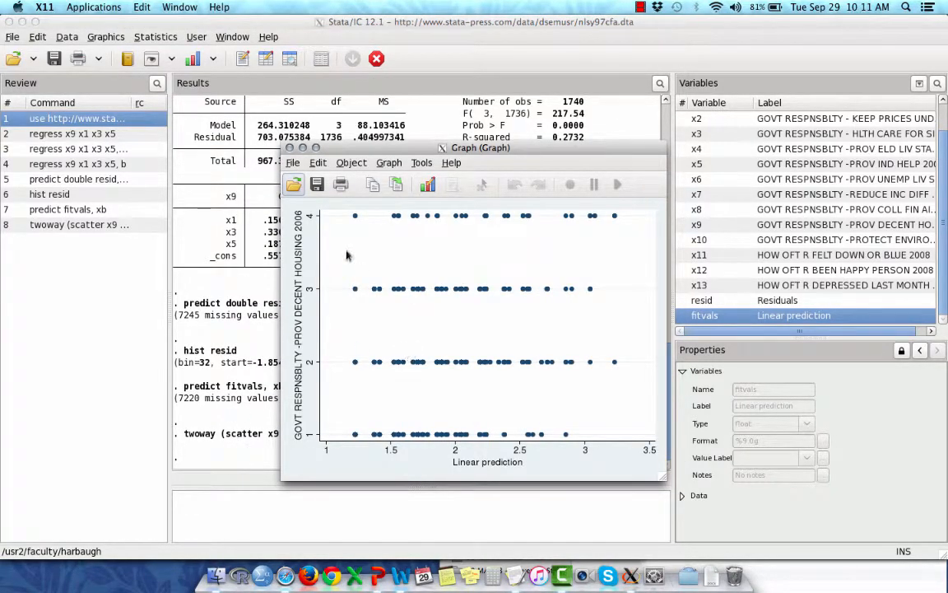
- Close the graph and redraw the scatter of x9 against fitvals from the script
click(290, 148)
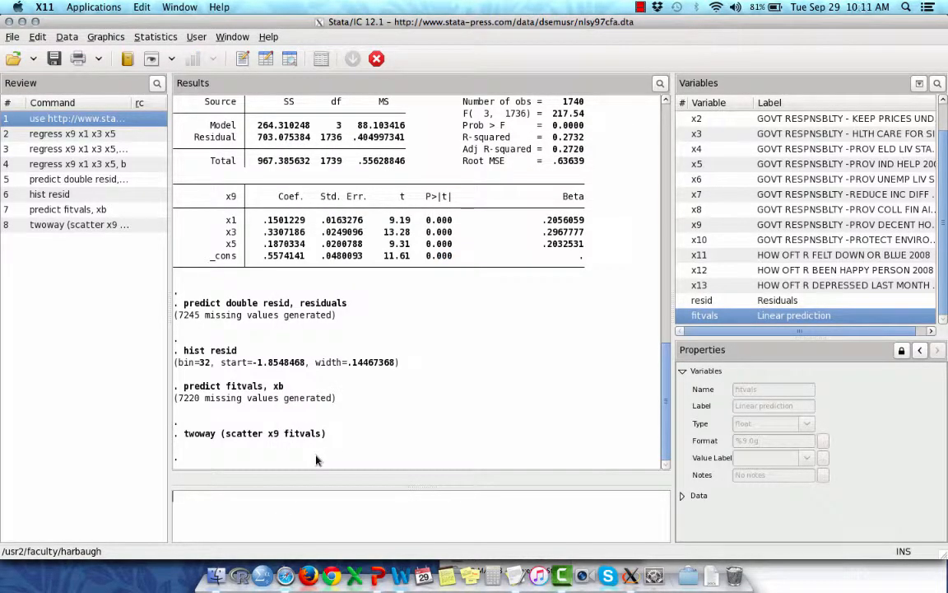
key(super+Tab)
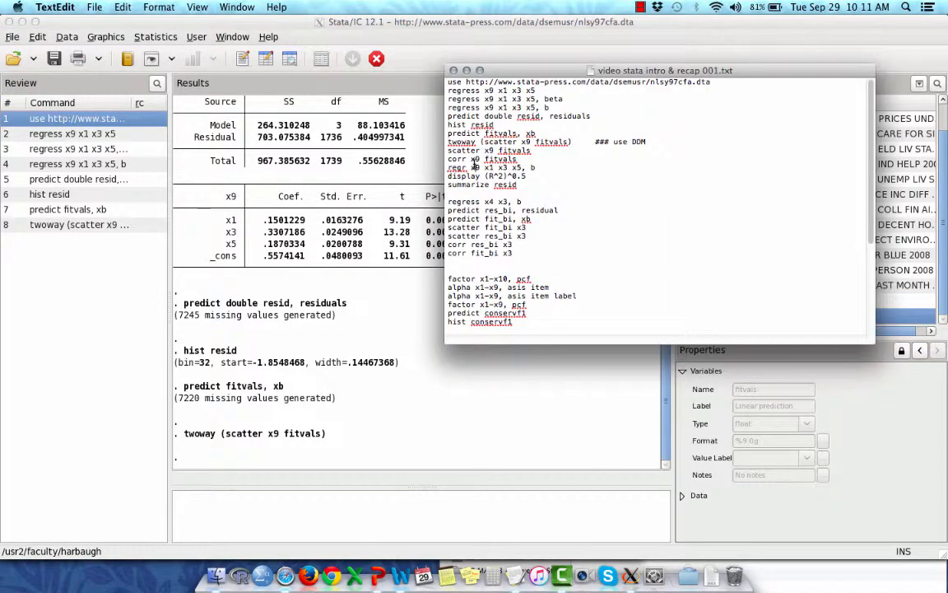
triple_click(449, 150)
key(super+c)
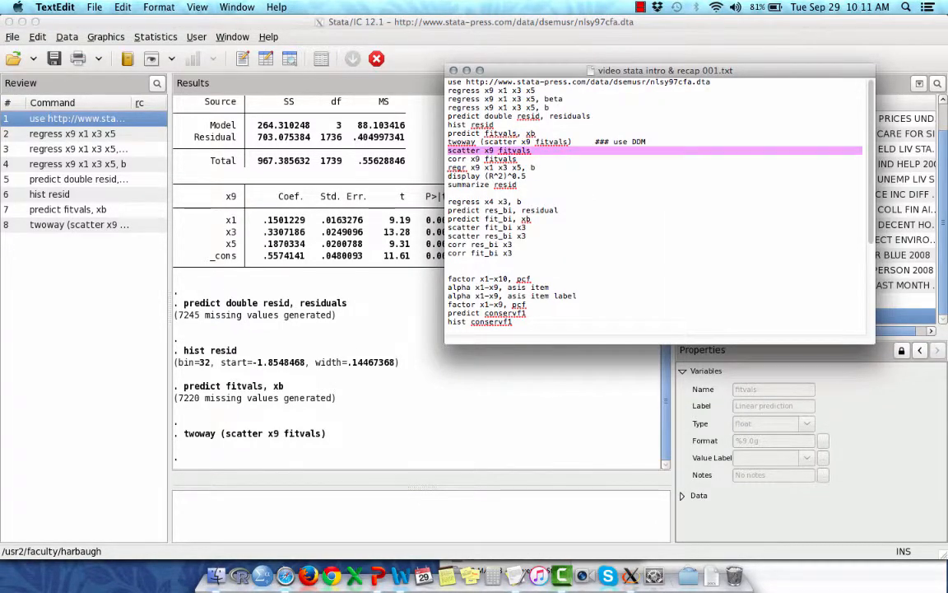
key(super+Tab)
middle_click(364, 501)
key(Return)
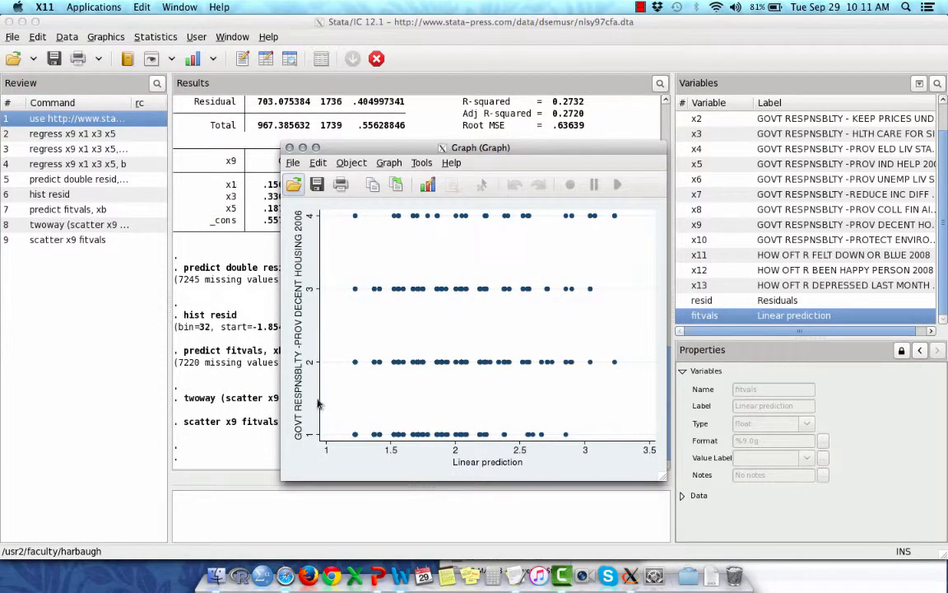
- Run corr x9 fitvals (0.5227, 1740 observations), then select the regr x9 x1 x3 x5, b line
click(289, 147)
key(super+Tab)
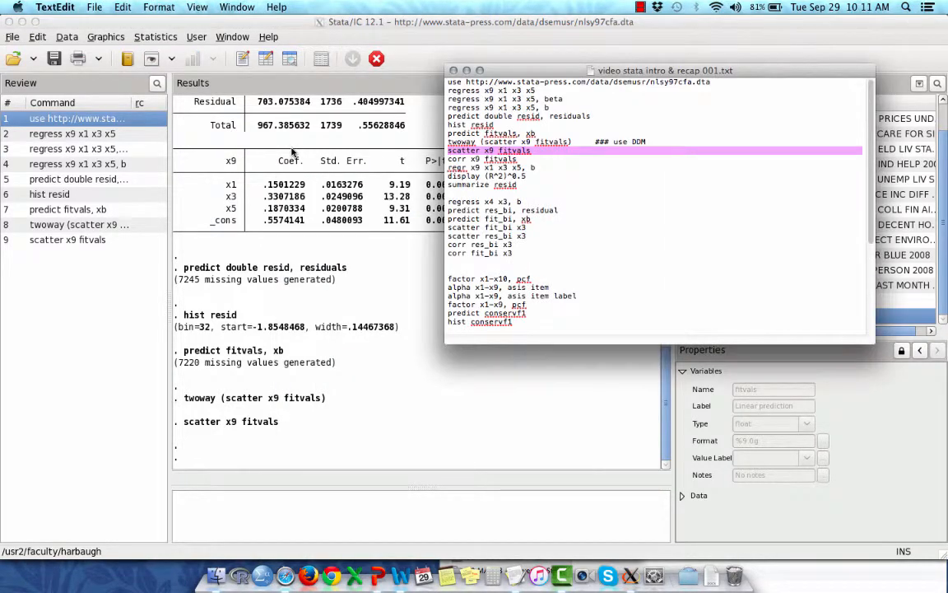
key(Down)
key(shift+Down)
key(super+c)
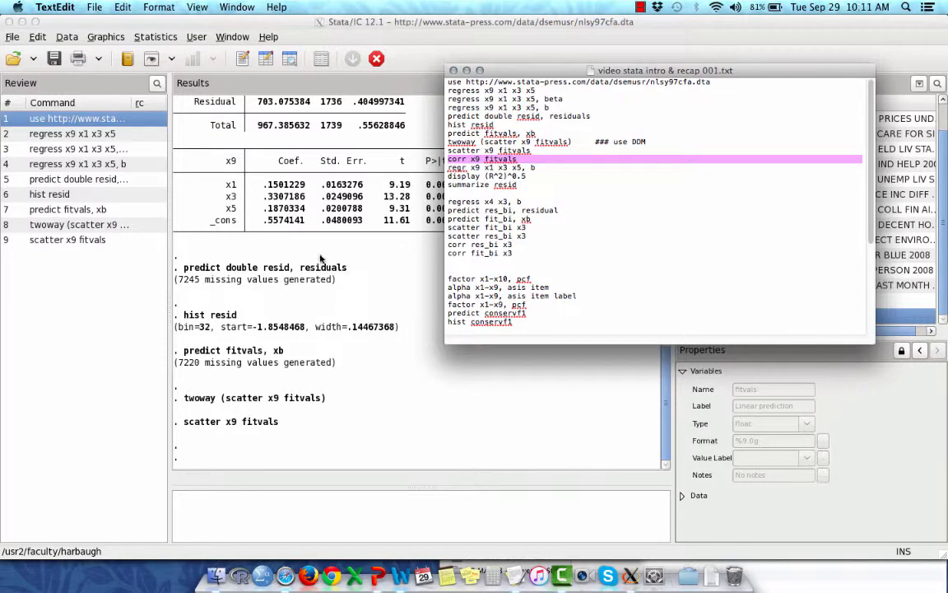
click(286, 512)
key(super+v)
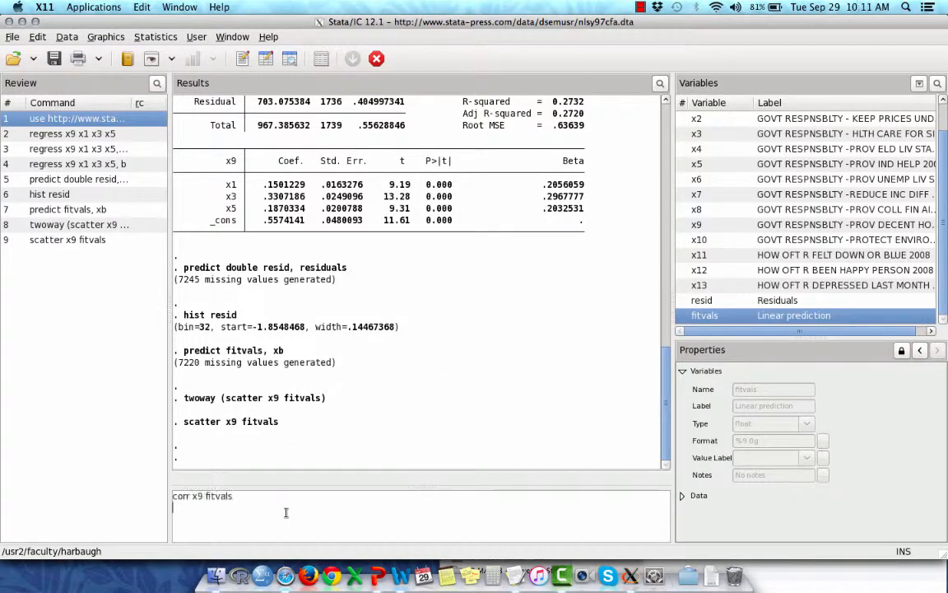
key(Return)
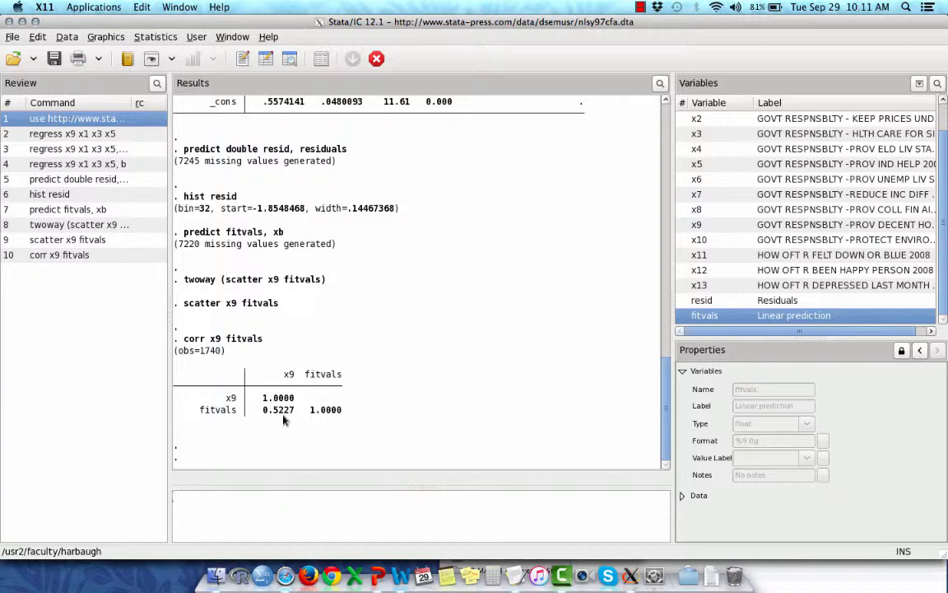
key(super+Tab)
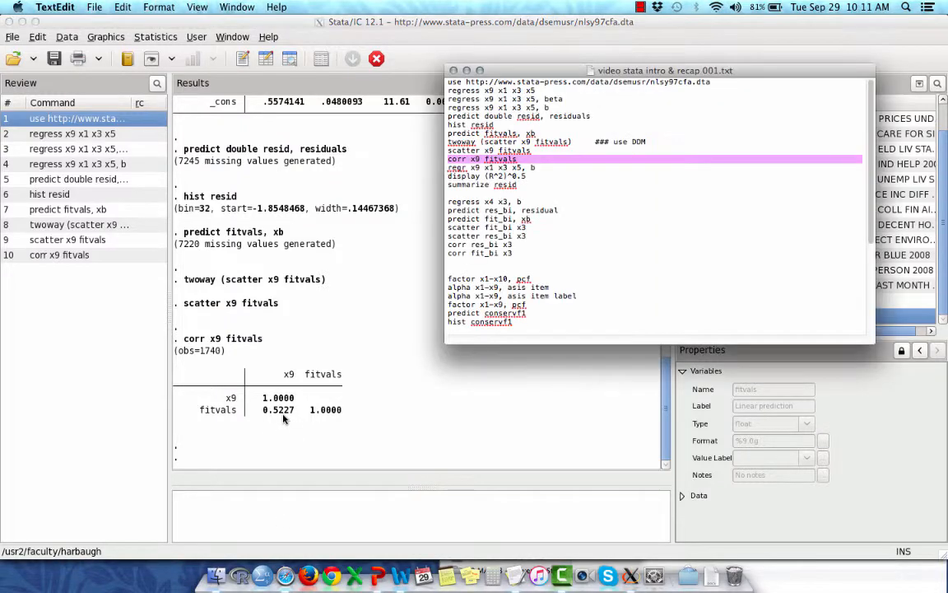
key(Right)
key(shift+Down)
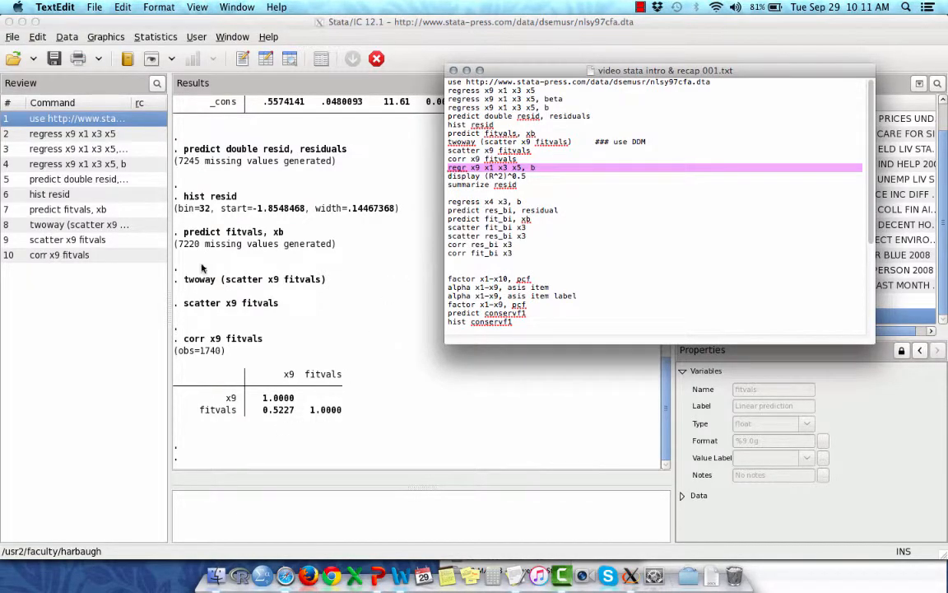
- Rerun the standardized regression of x9 on x1, x3 and x5 from the Review list
click(263, 455)
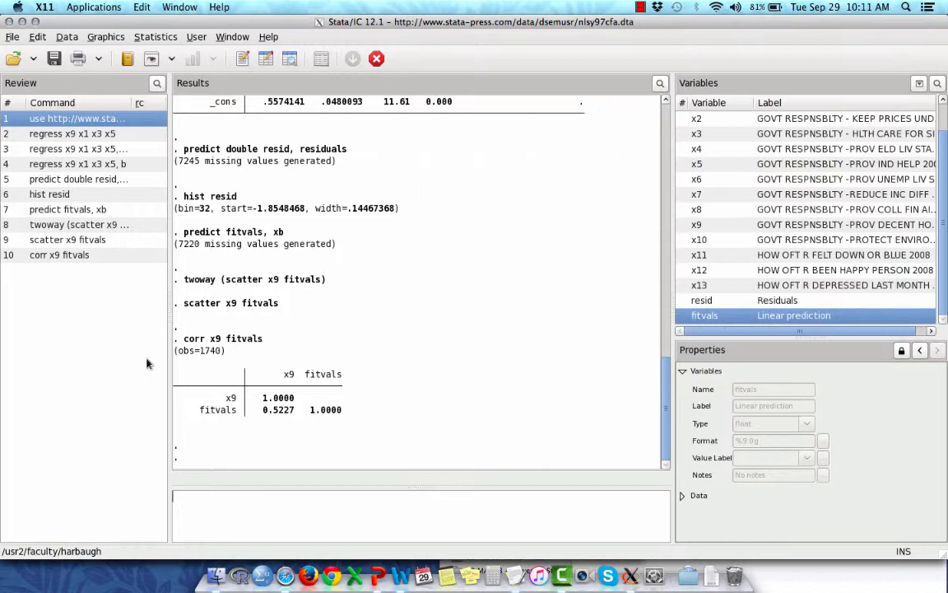
click(82, 165)
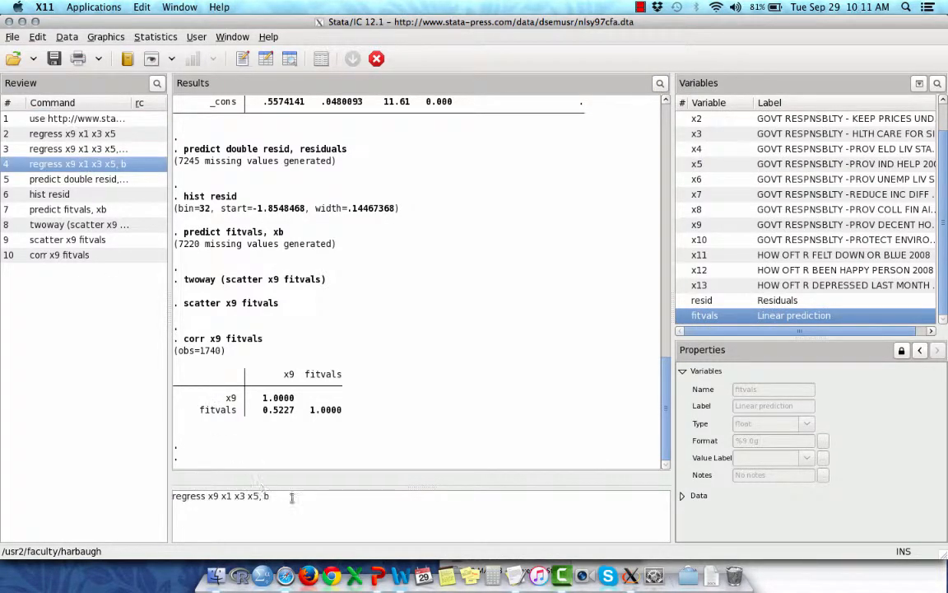
key(Return)
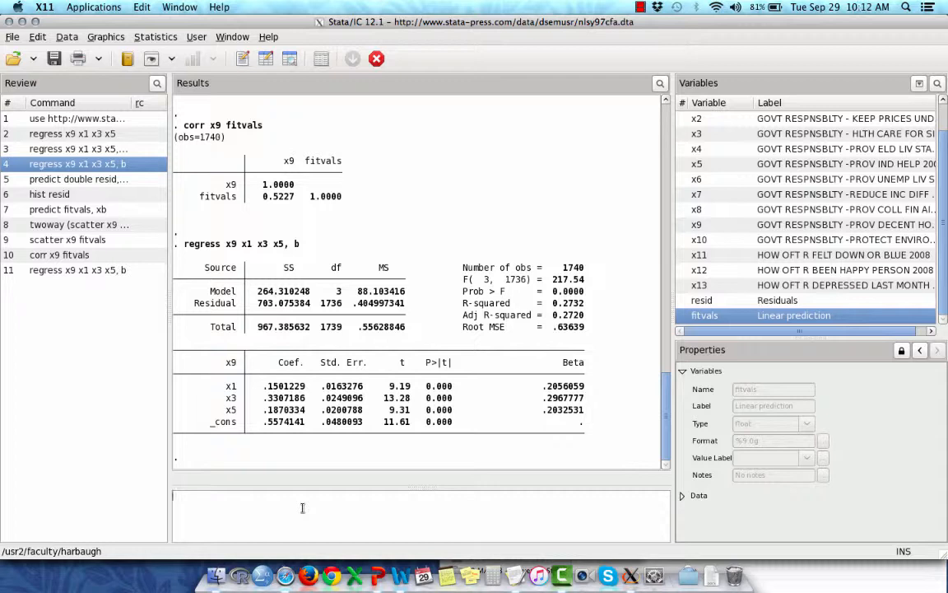
- Compute the square root of R-squared .2732 with display .2732^0.5, giving .52268537
text(.2732^0.5)
key(Return)
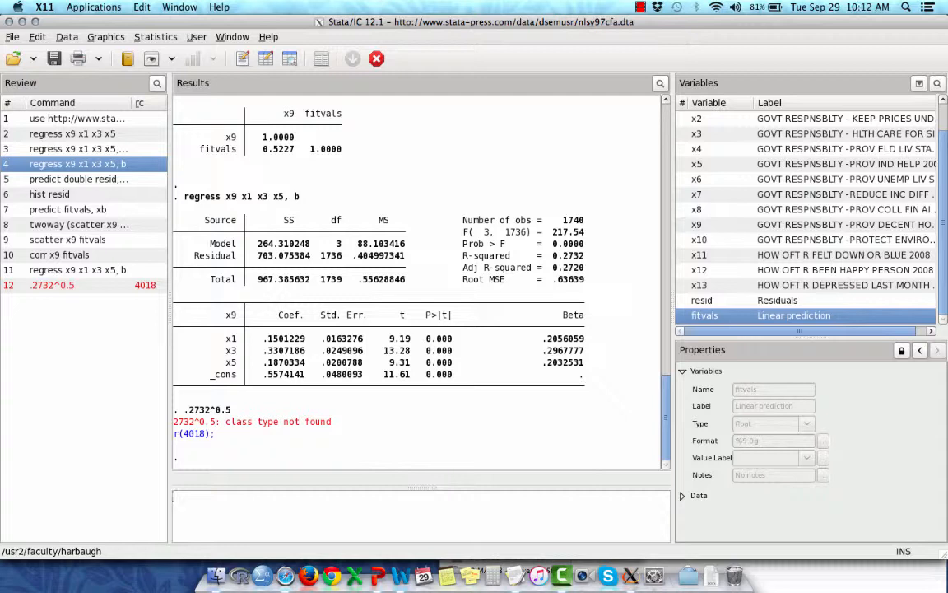
text(display .2732^0.5)
key(Return)
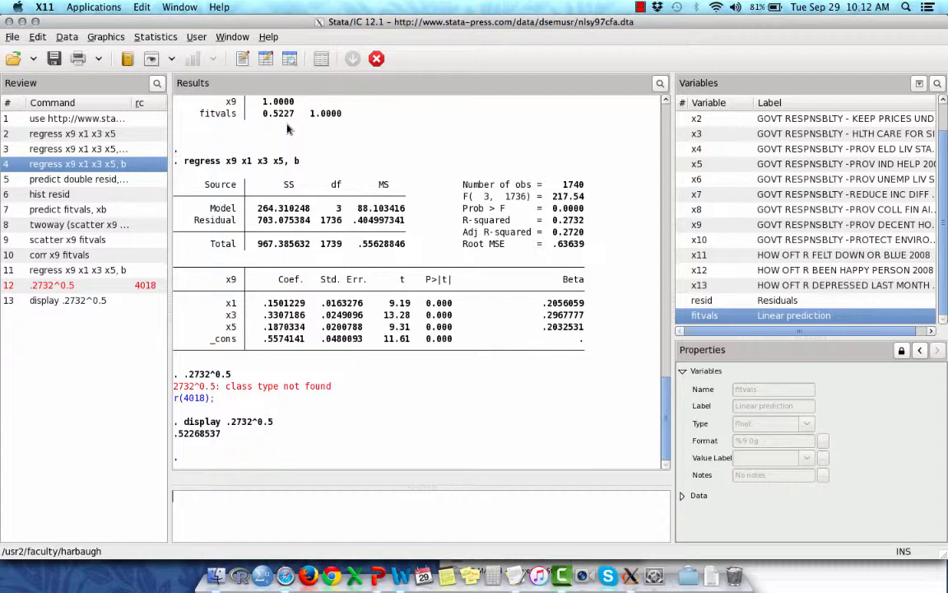
key(super+Tab)
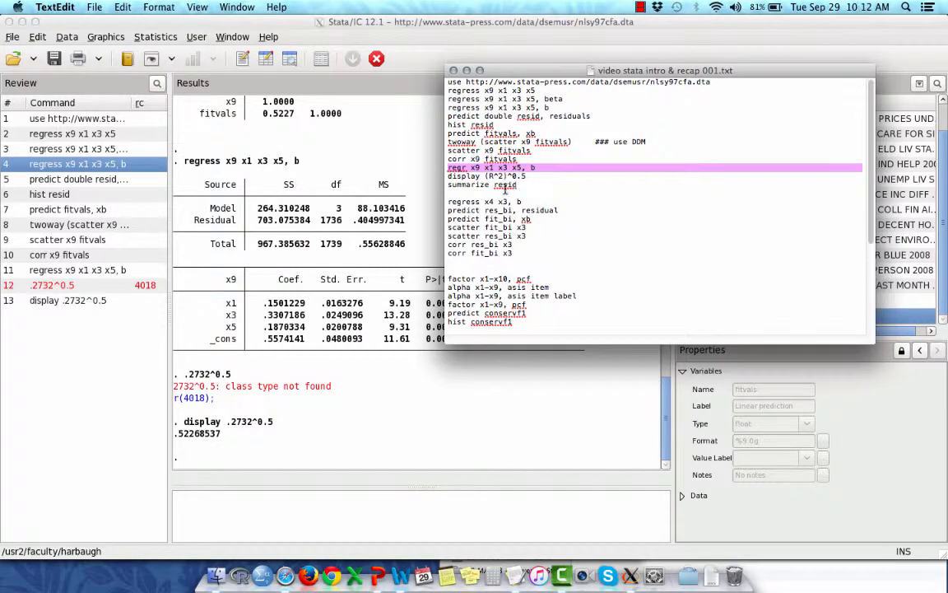
- Run summarize resid: 1740 obs, mean 2.07e-17, SD .6358448, range -1.854847 to 2.774711
click(343, 483)
text(sum)
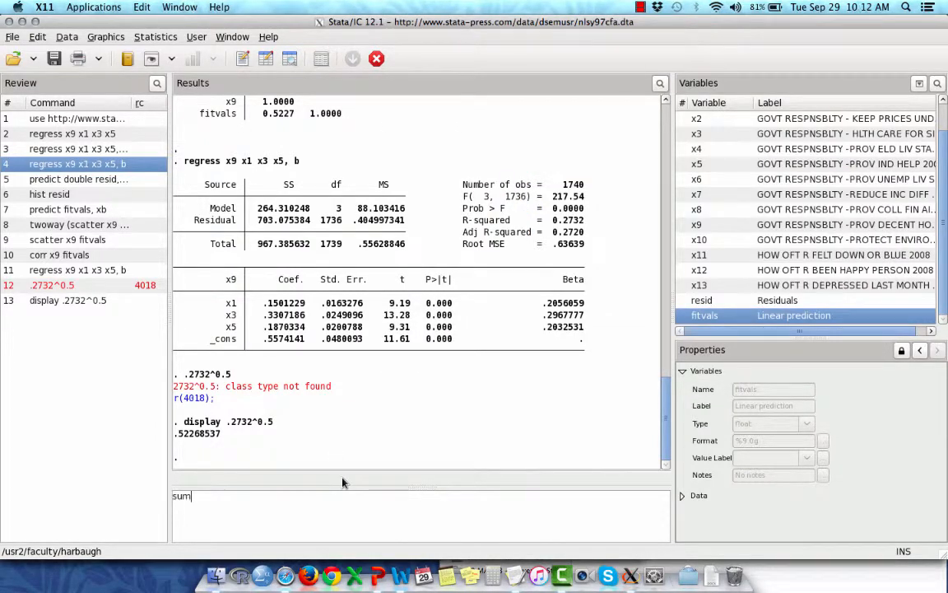
text(marize resid)
key(Return)
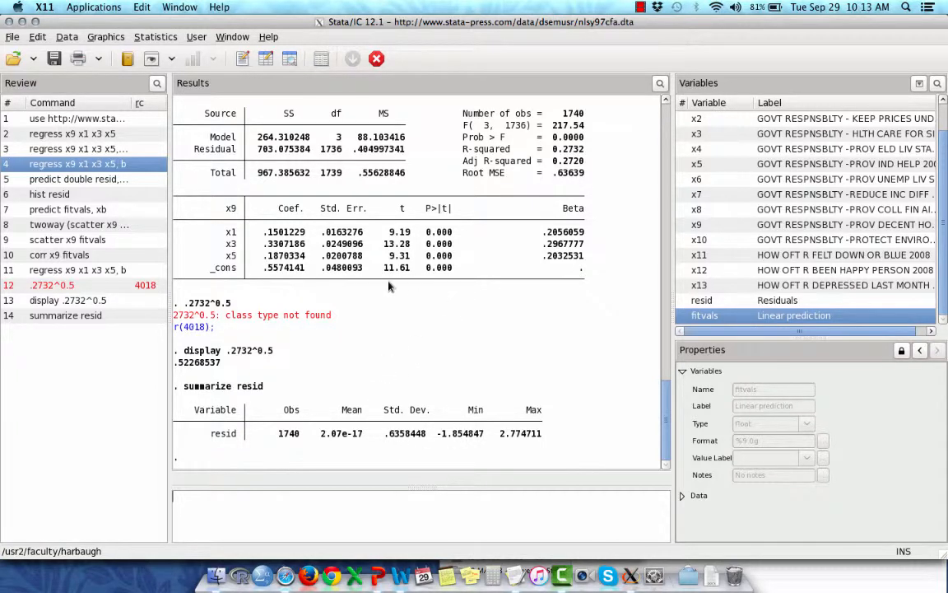
- Select the regress x4 x3, b line in the command notes
key(super+Tab)
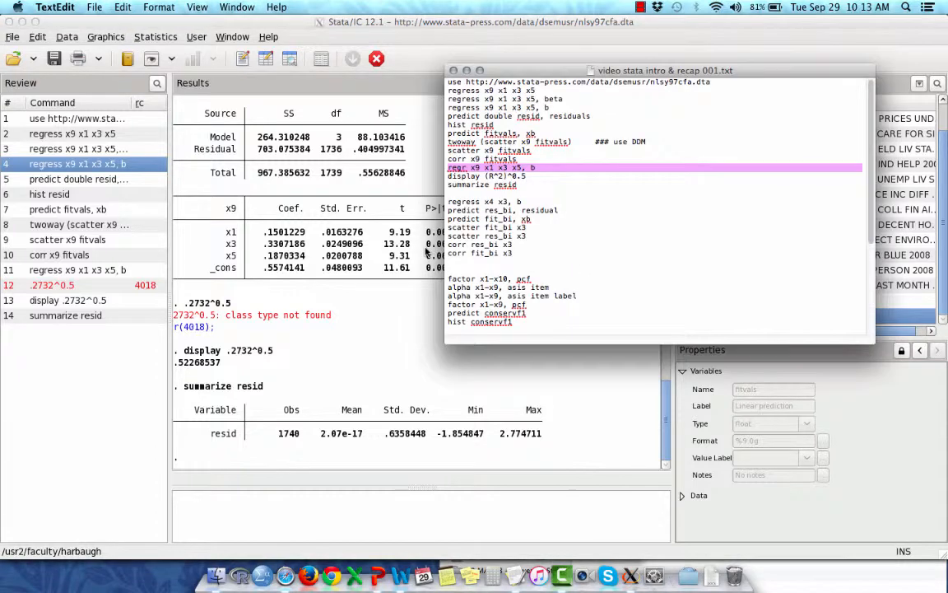
click(449, 200)
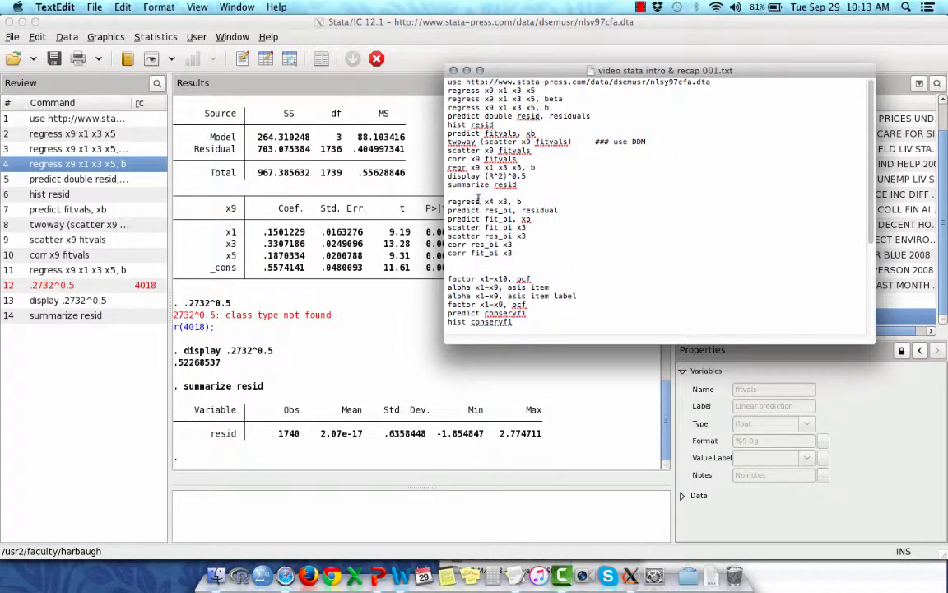
key(shift+Down)
key(super+c)
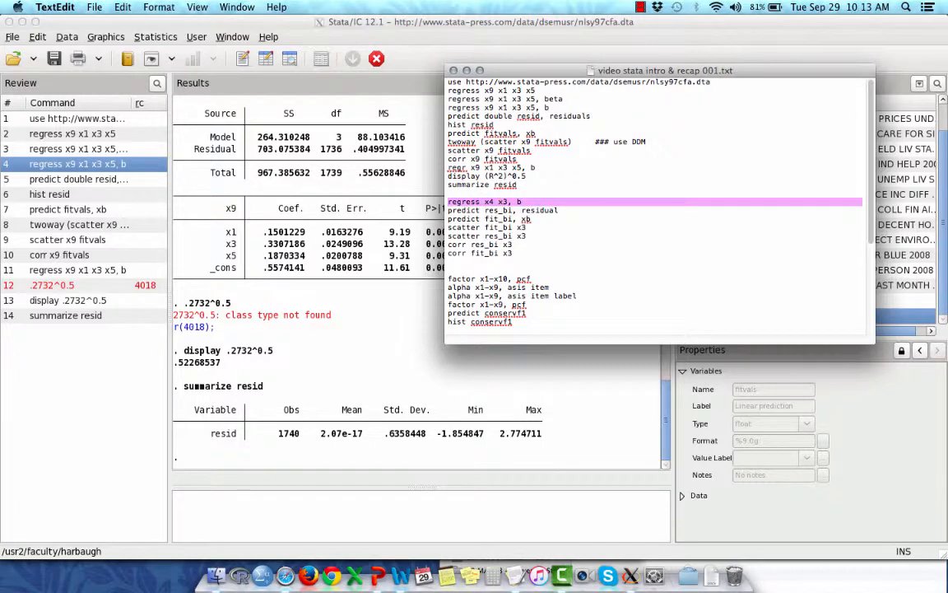
click(298, 500)
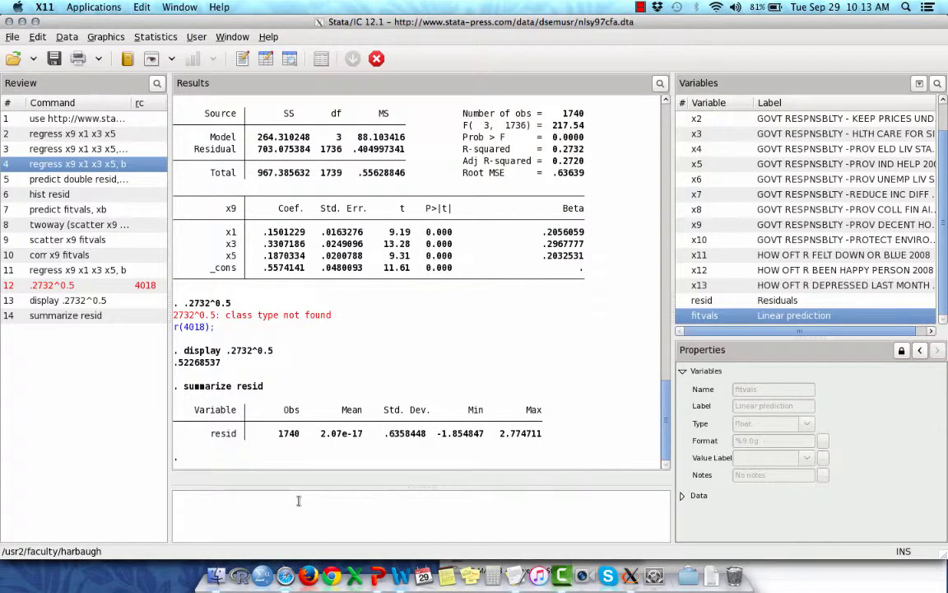
- Rerun the square-root calculation as disp and as di, both returning .52268537
click(72, 299)
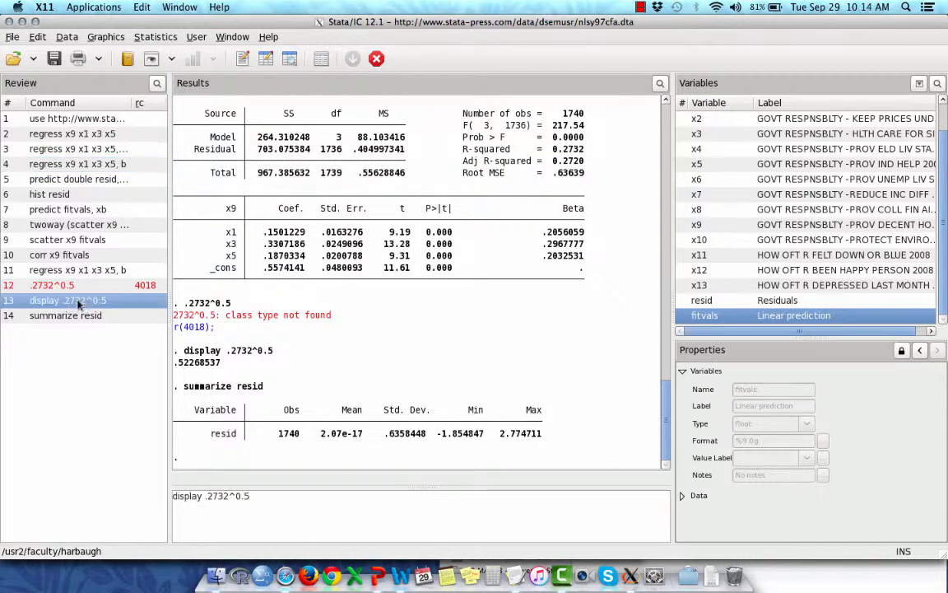
click(201, 496)
key(BackSpace)
key(BackSpace)
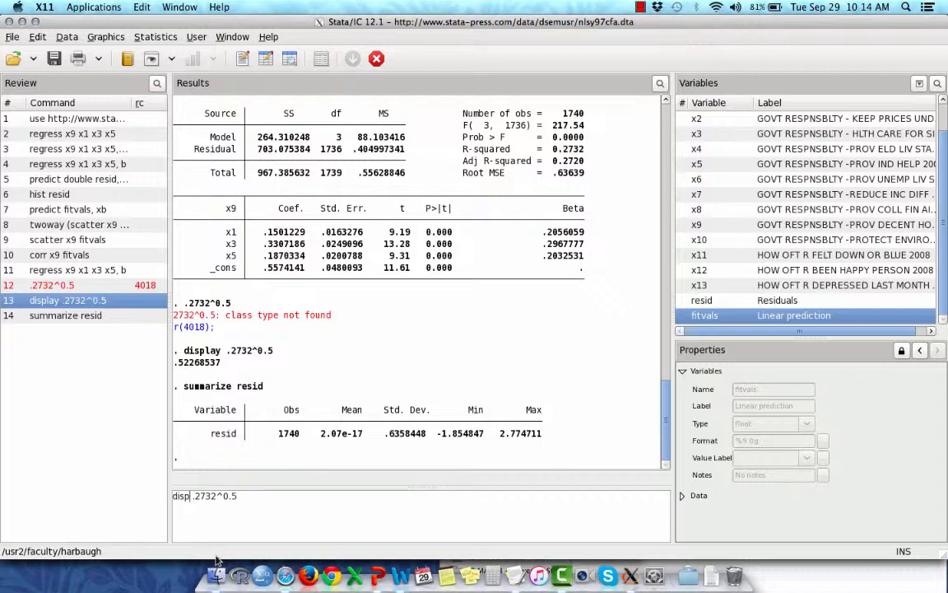
key(BackSpace)
key(Return)
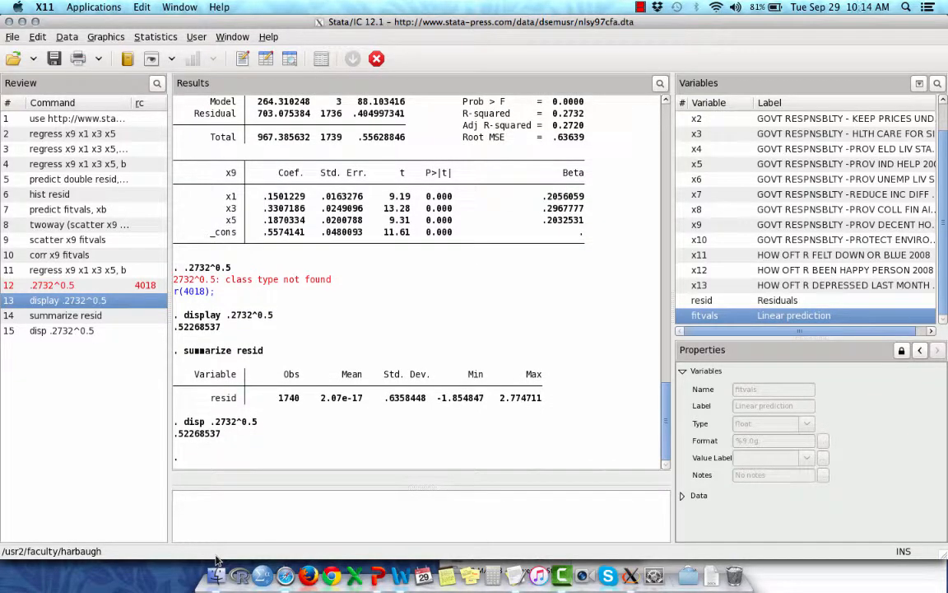
click(45, 332)
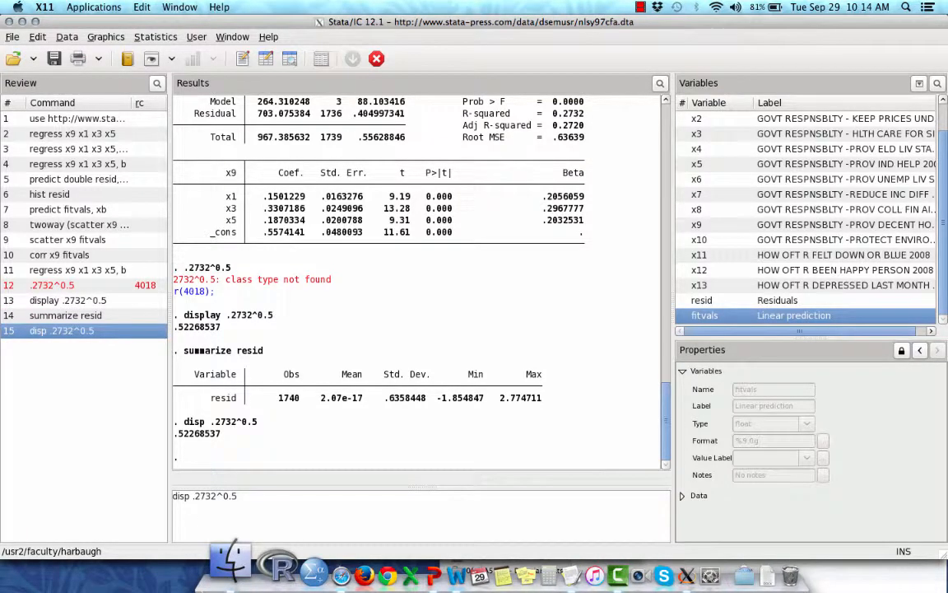
click(190, 497)
key(BackSpace)
key(BackSpace)
key(Return)
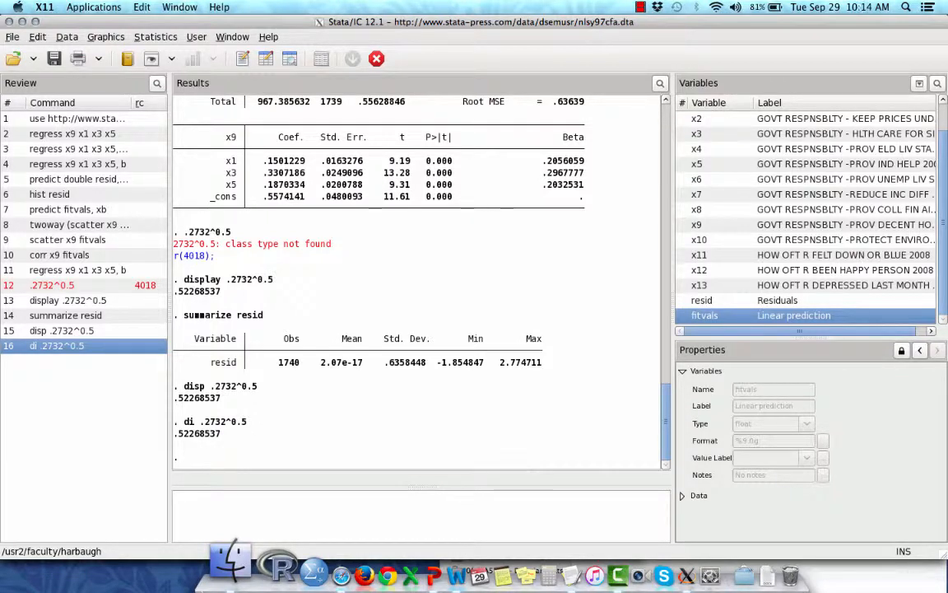
- Try d .2732^0.5, which fails with an invalid name error r(198)
click(45, 345)
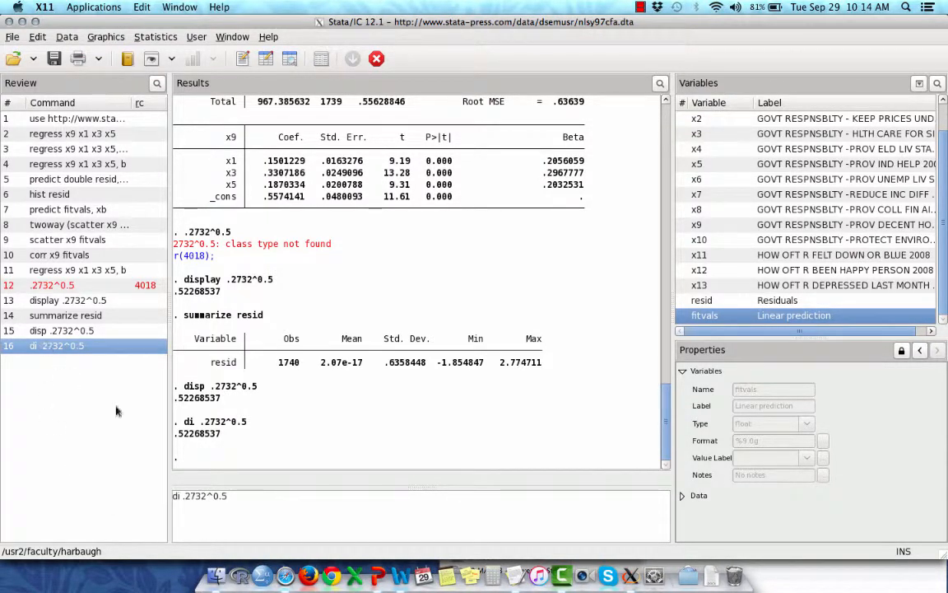
click(179, 496)
key(BackSpace)
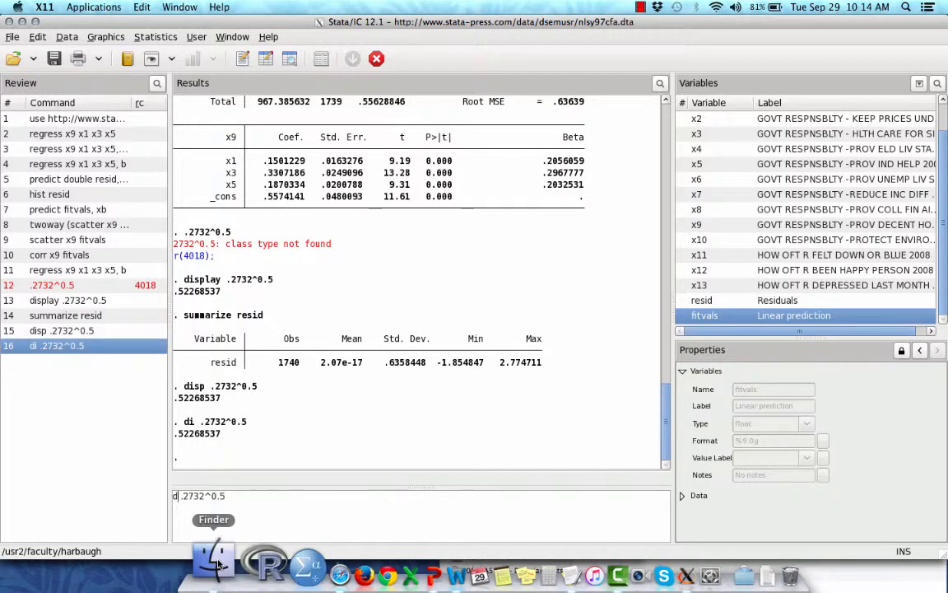
key(Return)
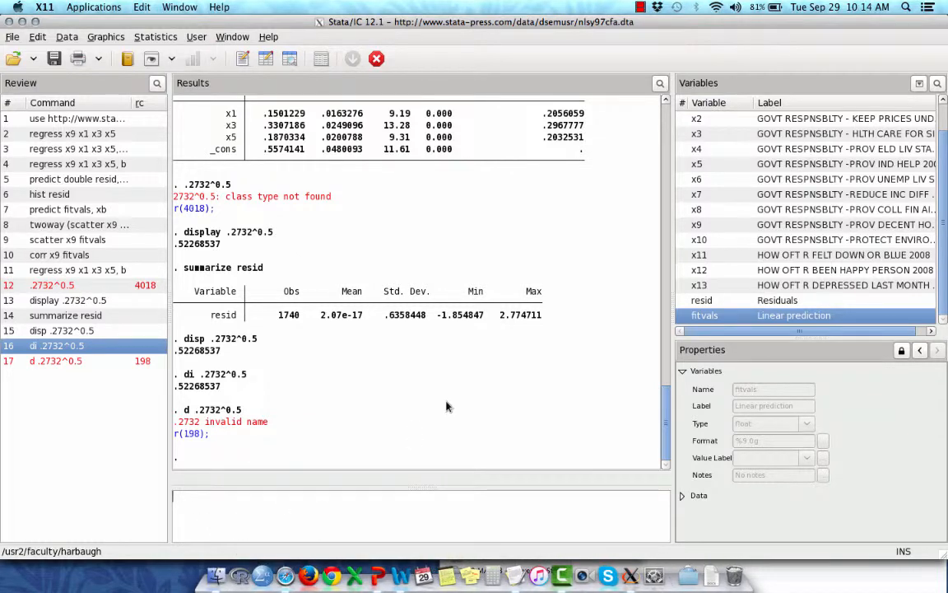
key(super+Tab)
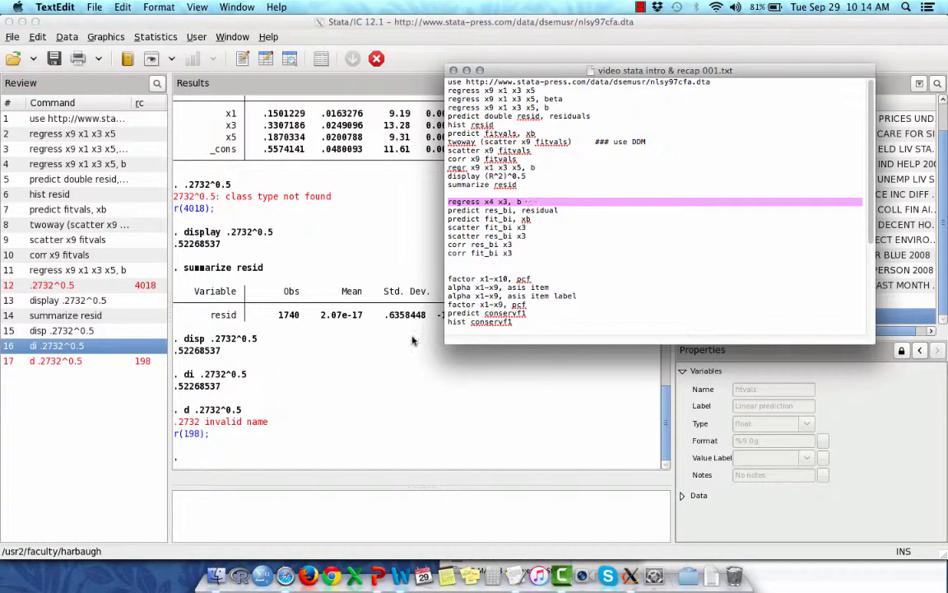
- Run regress x4 x3, b, giving a beta of .5820166
click(312, 511)
key(super+v)
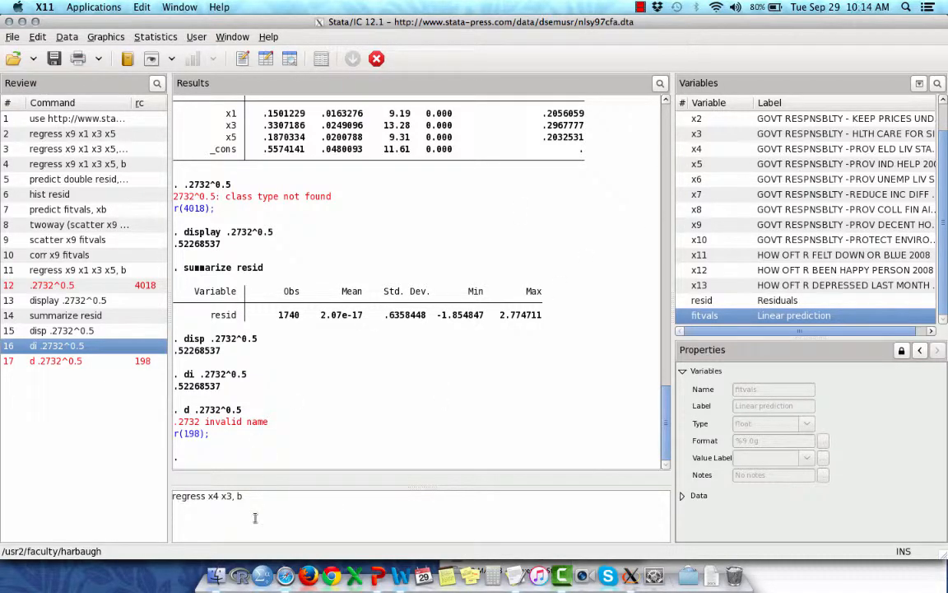
key(Return)
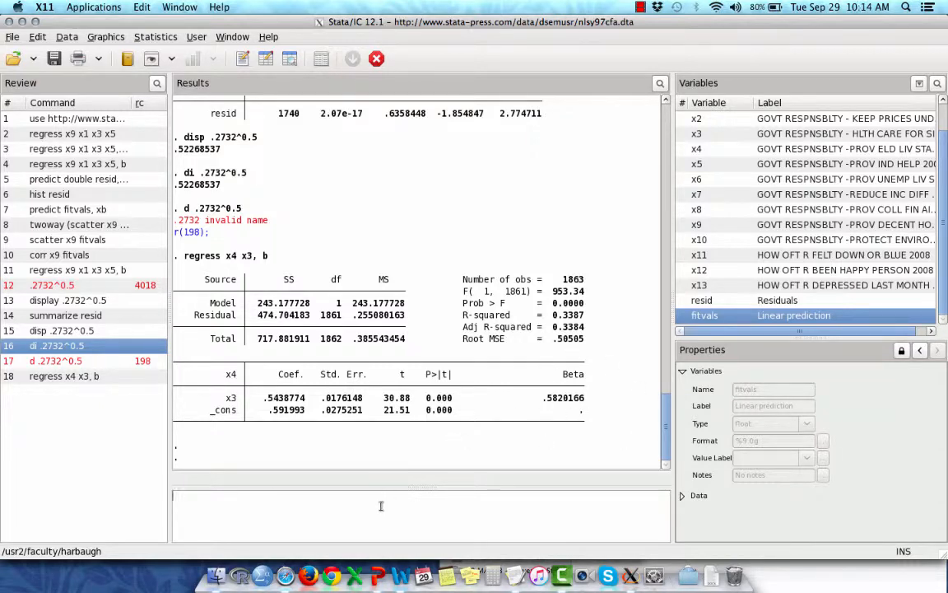
- Add corr x4 x3 to the notes and run it, giving 0.5820 over 1863 observations
key(super+Tab)
key(Right)
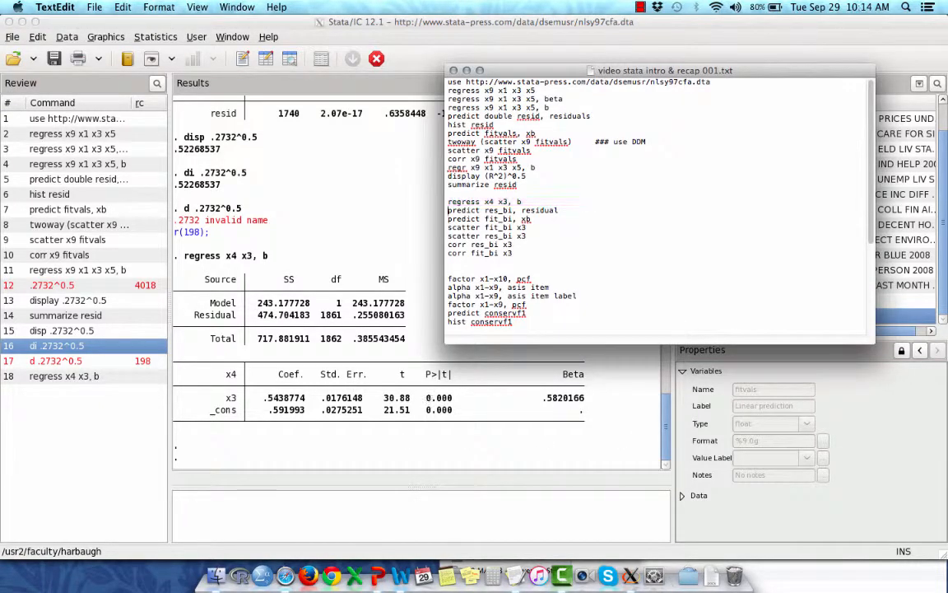
key(Return)
text(corr )
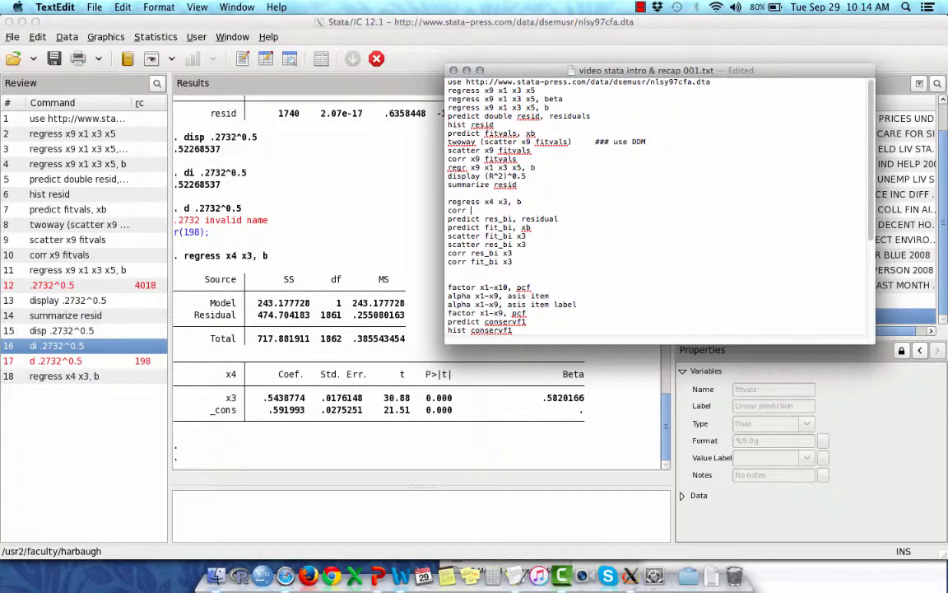
text(x4 x3)
key(shift+super+Left)
key(super+c)
click(328, 511)
text(v)
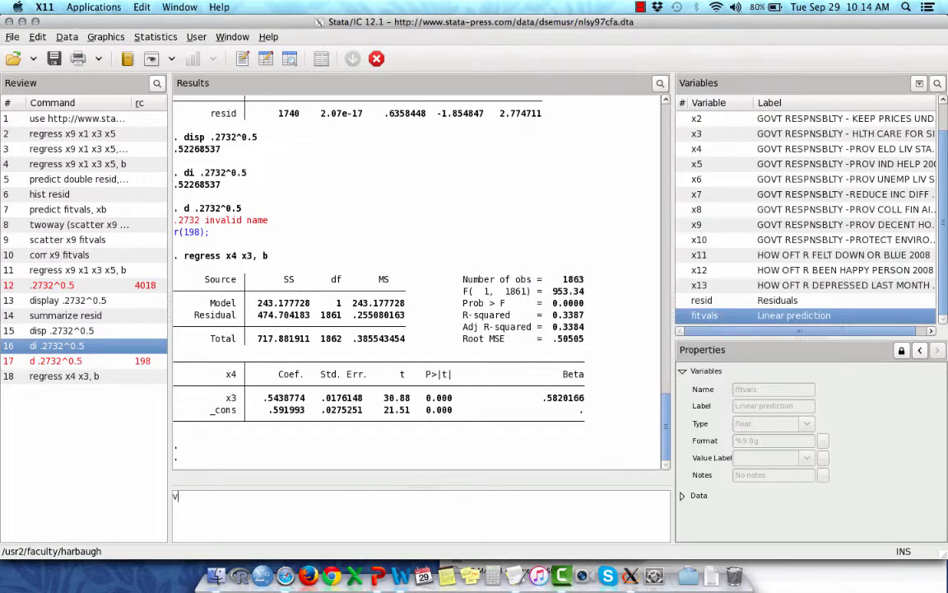
key(BackSpace)
key(super+v)
key(Return)
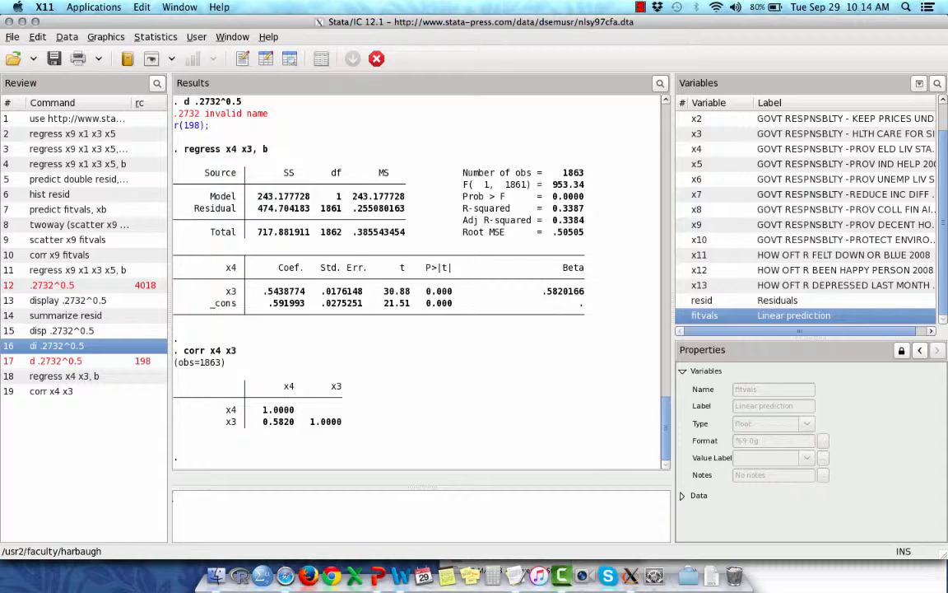
- Rerun the x4-on-x3 beta regression and paste predict res_bi, residual into the Command box
double_click(68, 377)
key(super+Tab)
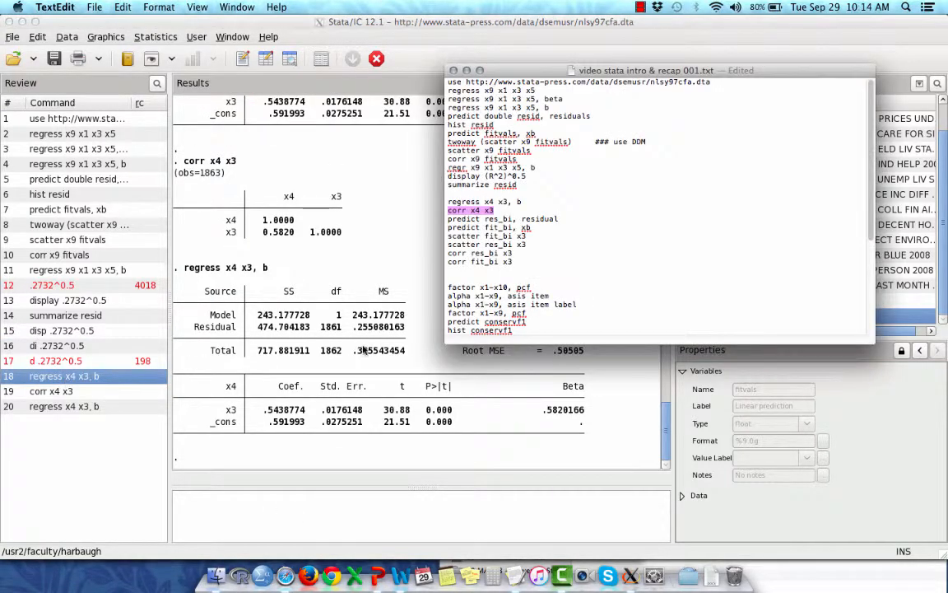
click(448, 219)
key(shift+Down)
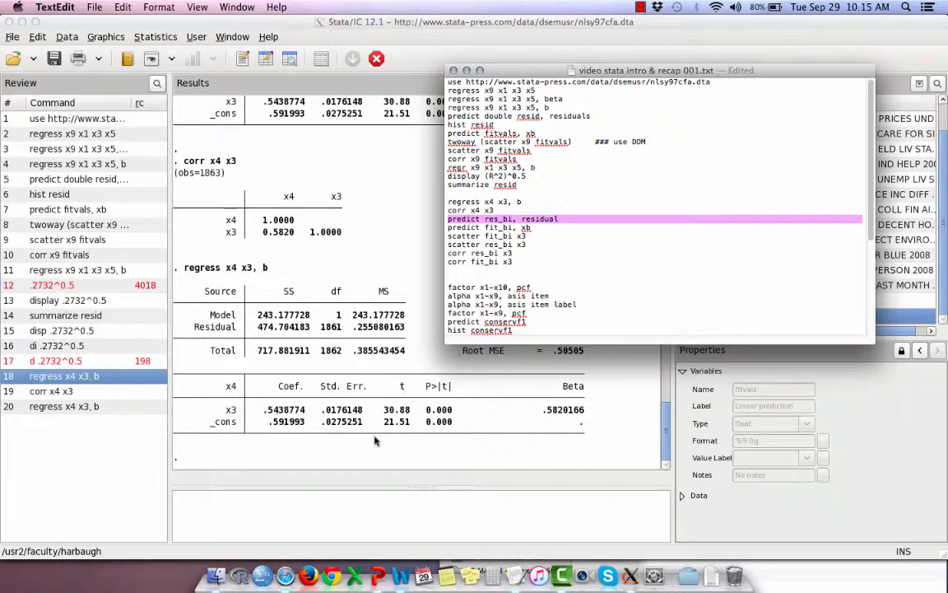
key(super+c)
click(351, 509)
key(super+v)
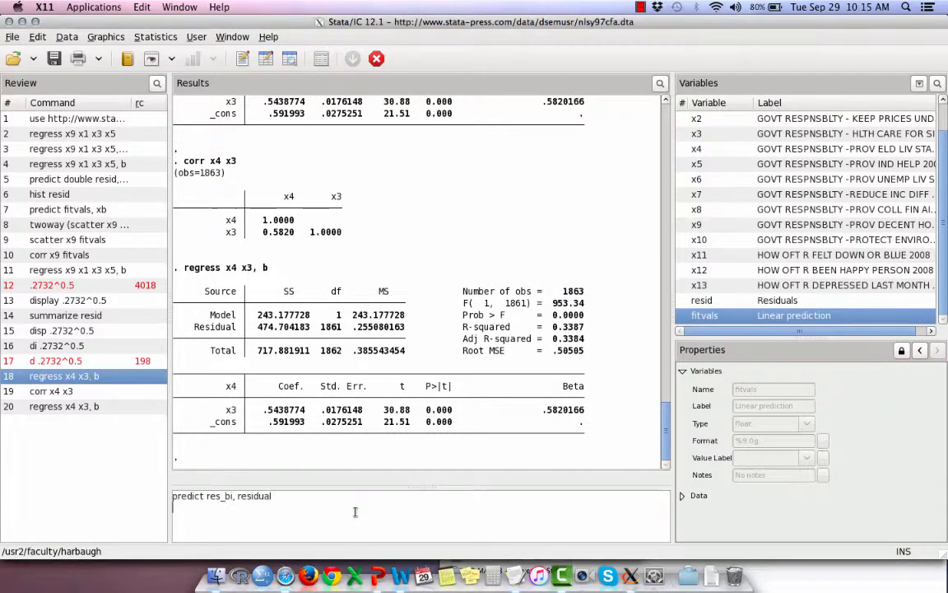
- Create residuals res_bi and fitted values fit_bi with predict res_bi, residual and predict fit_bi, xb
key(Return)
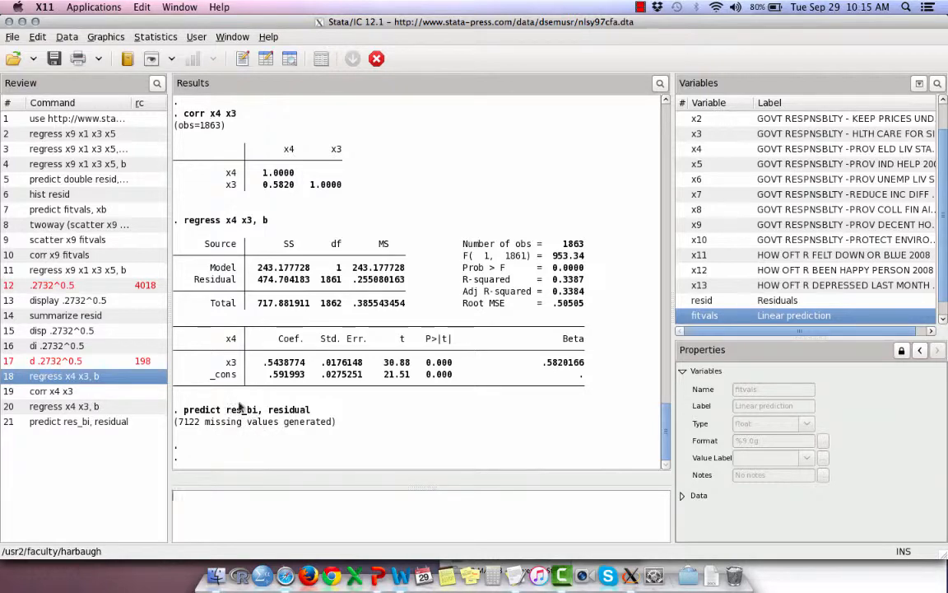
key(super+Tab)
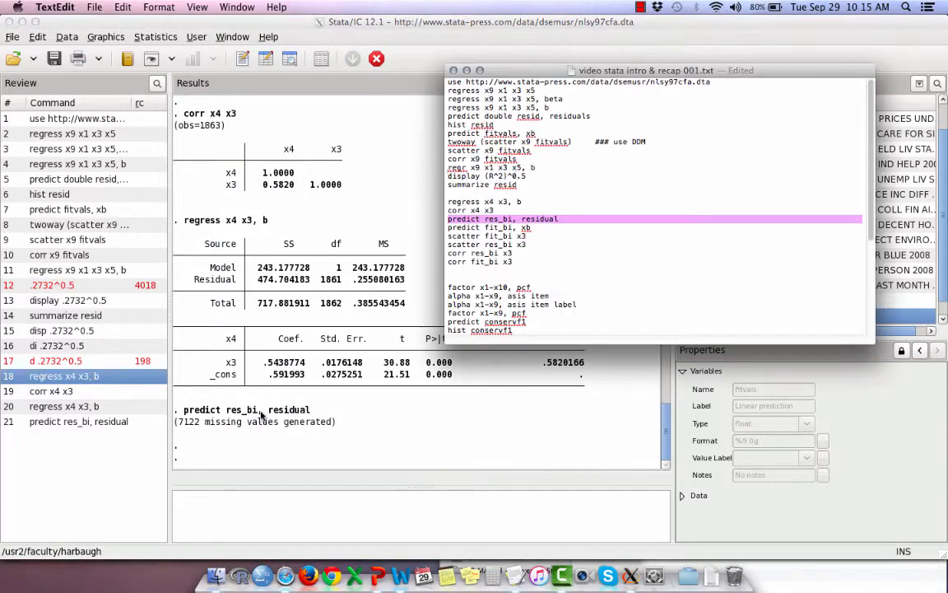
key(Right)
key(shift+Down)
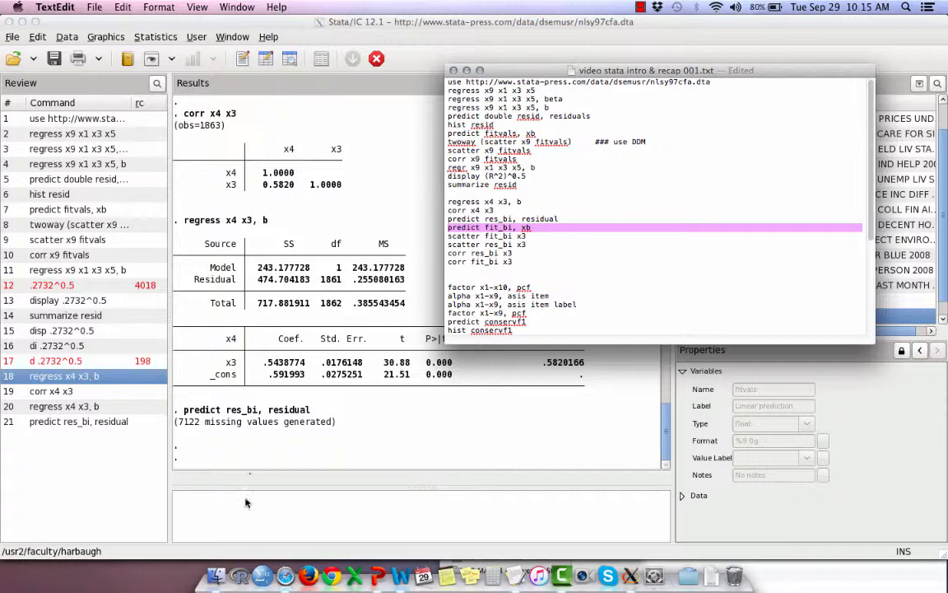
key(super+Tab)
key(super+v)
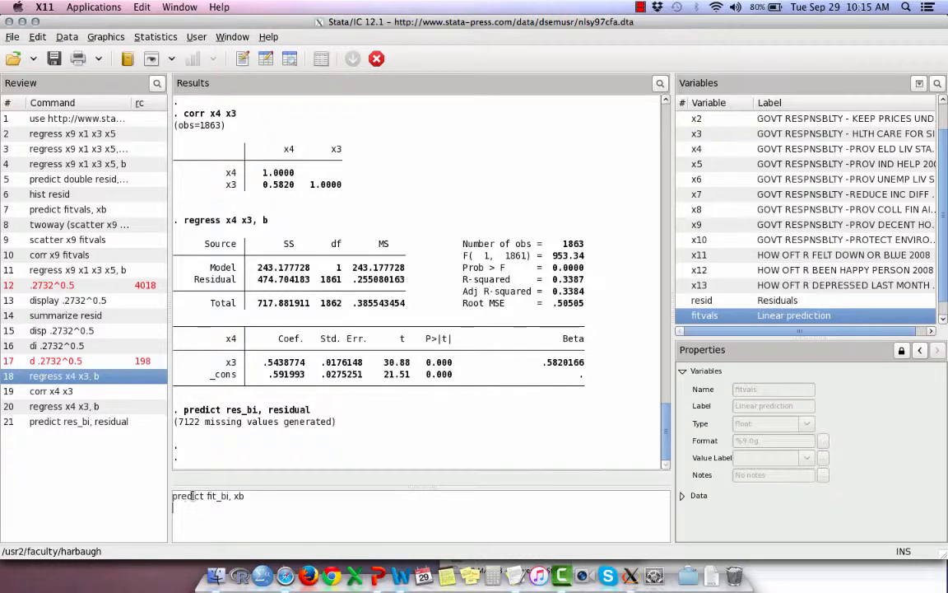
key(Return)
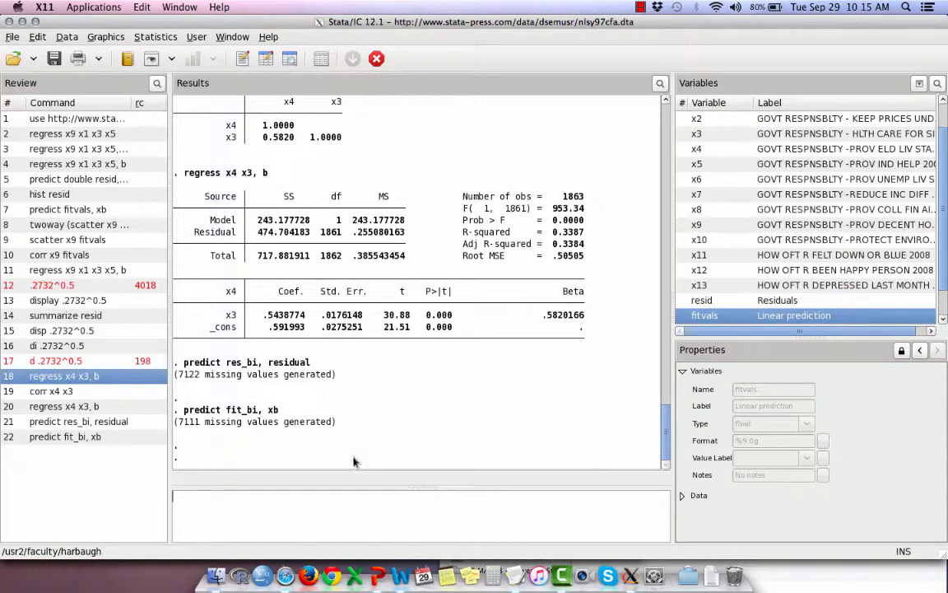
- Plot fit_bi against x3 with scatter fit_bi x3
key(super+Tab)
key(Right)
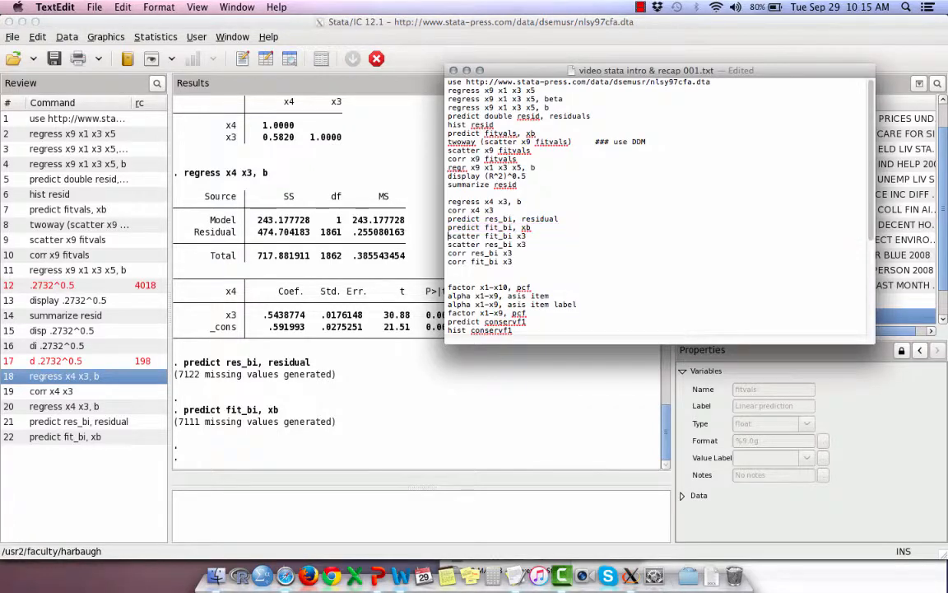
key(shift+Down)
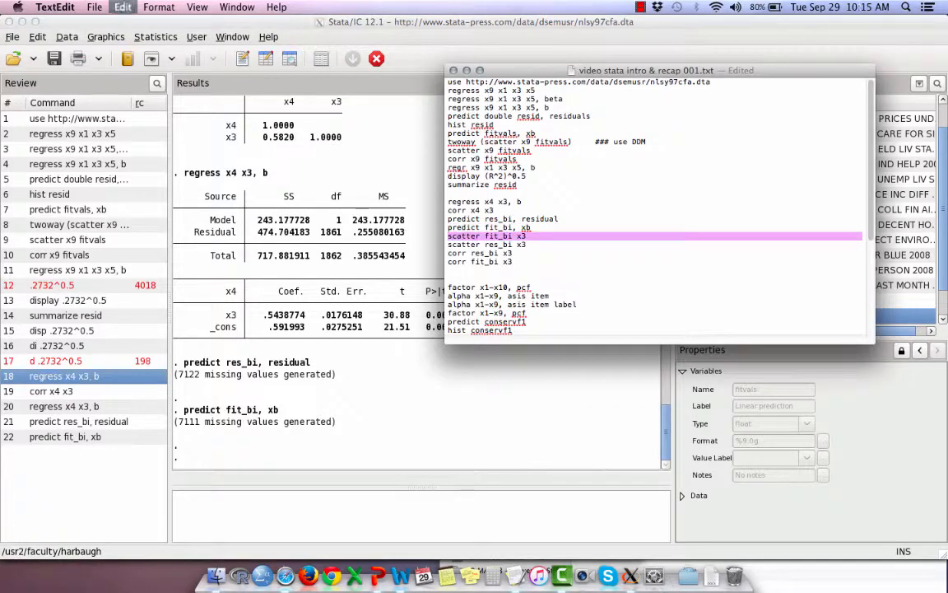
key(super+Tab)
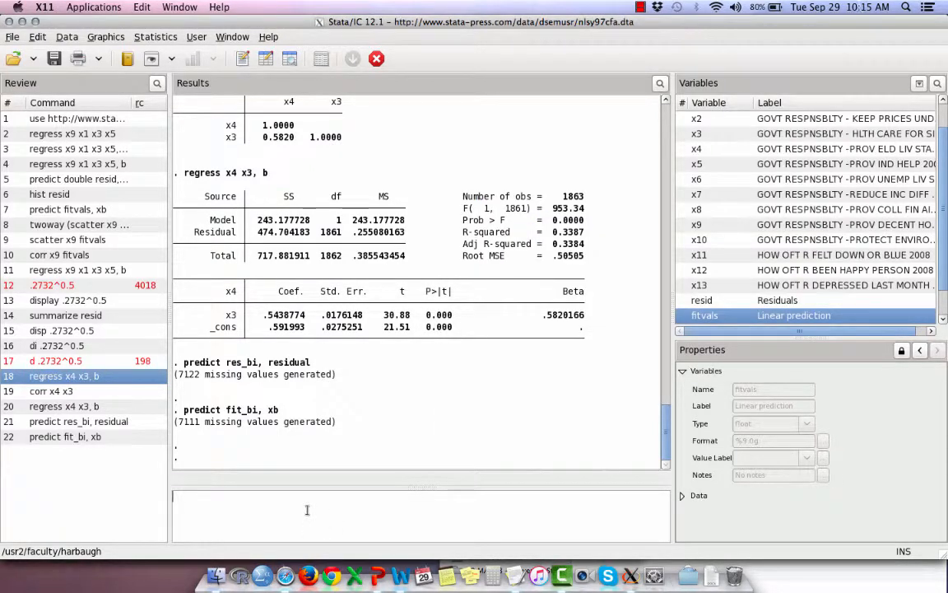
key(super+v)
key(Return)
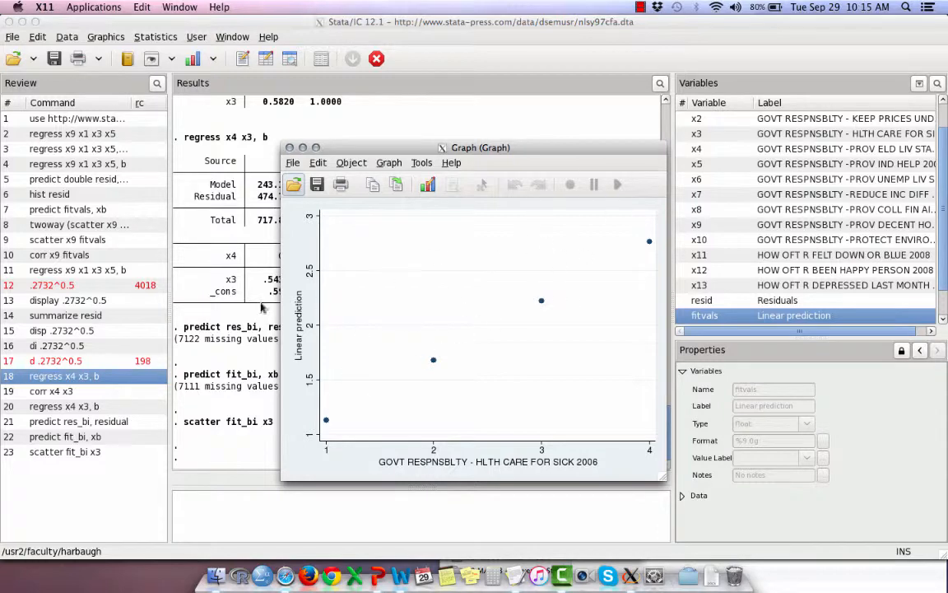
- Replace the fitted-values graph with scatter res_bi x3, then close the residual plot
click(289, 147)
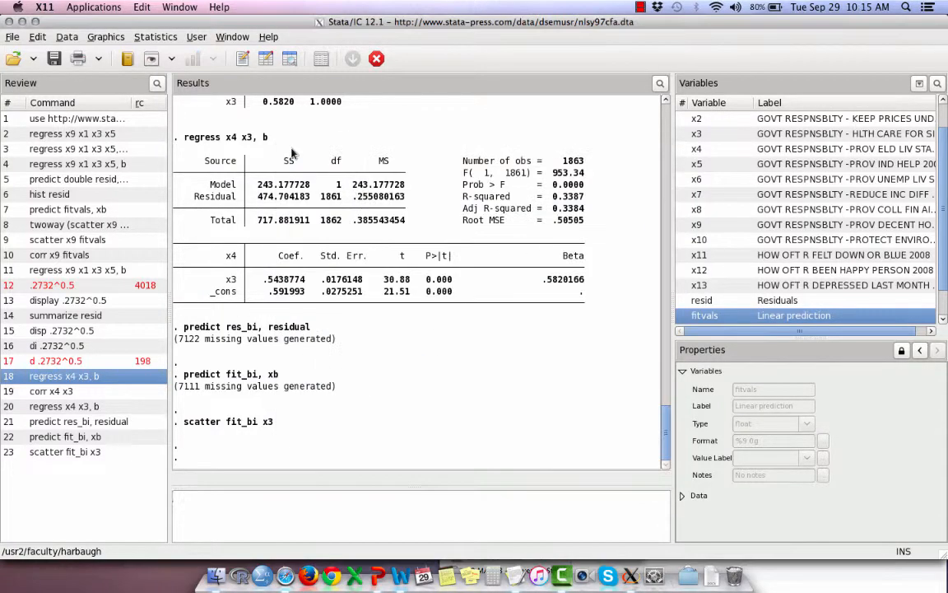
key(super+Tab)
key(Right)
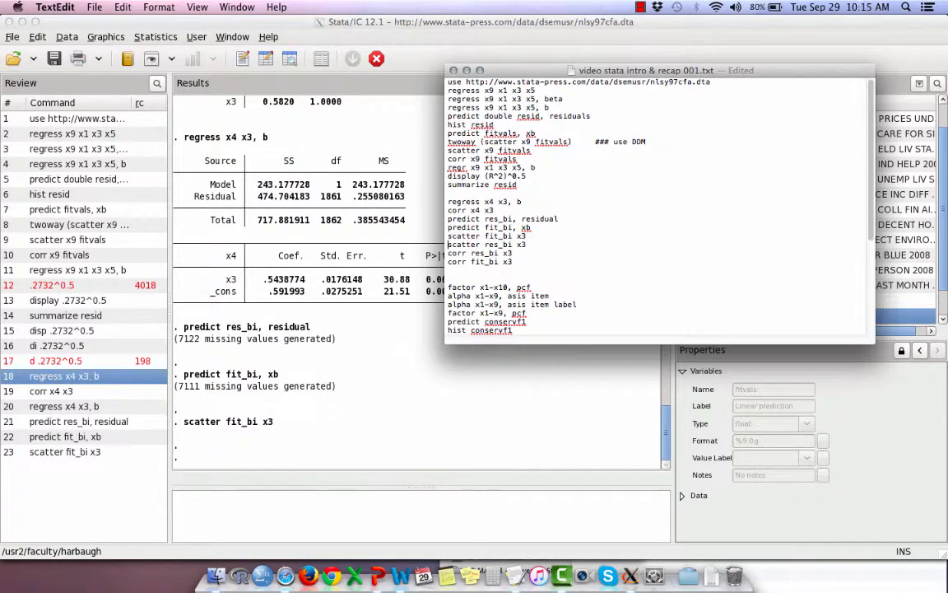
key(shift+Down)
key(super+Tab)
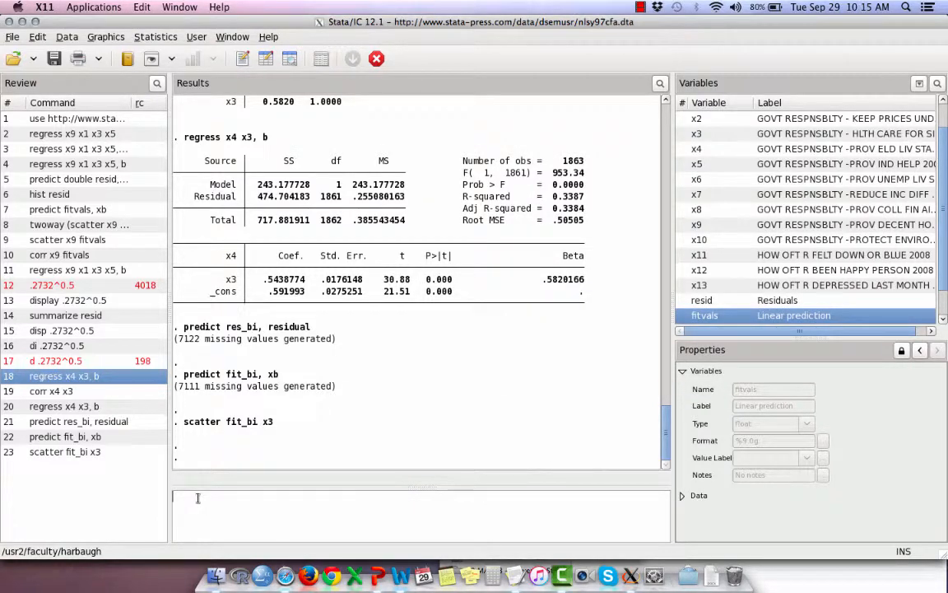
key(super+v)
key(Return)
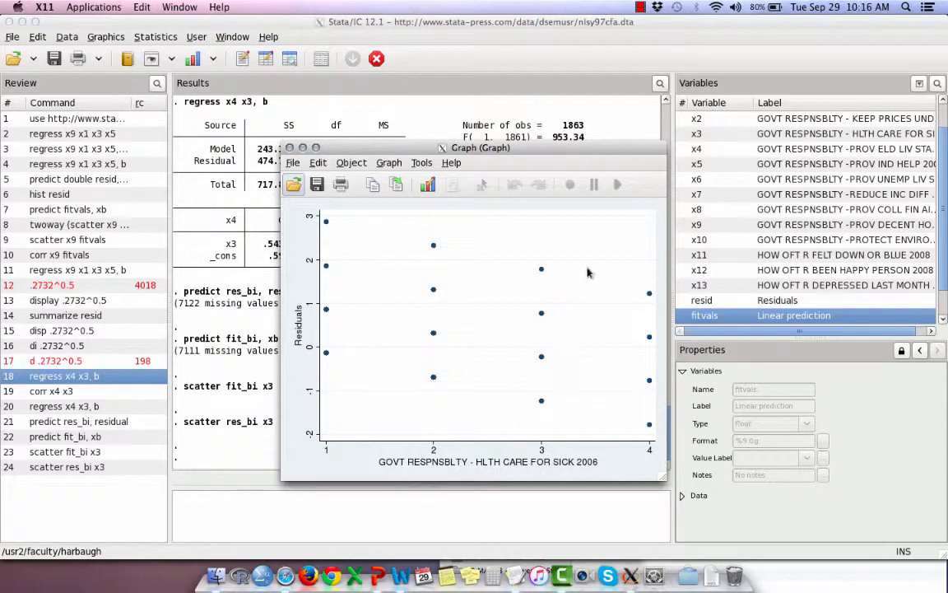
click(289, 148)
key(super+Tab)
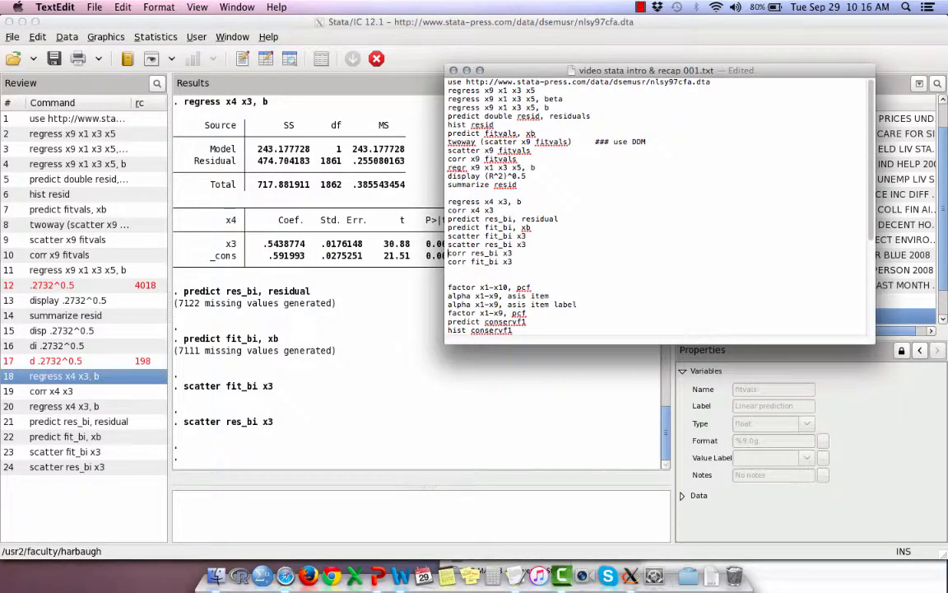
key(super+Tab)
- Run corr res_bi x3 (0.0000, 1863 obs) and edit it into corr fit_bi x3 (1.0000)
text(v)
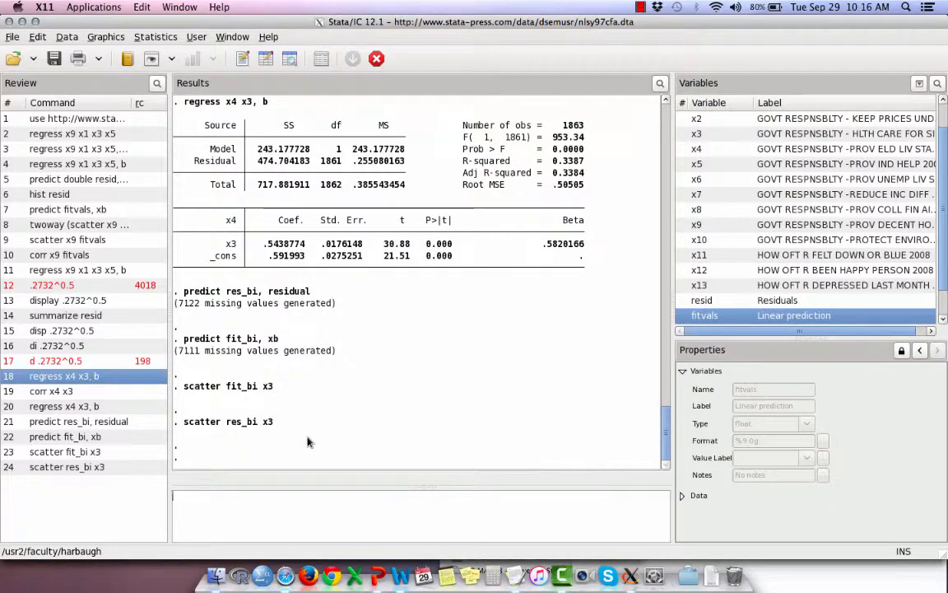
key(super+v)
key(Return)
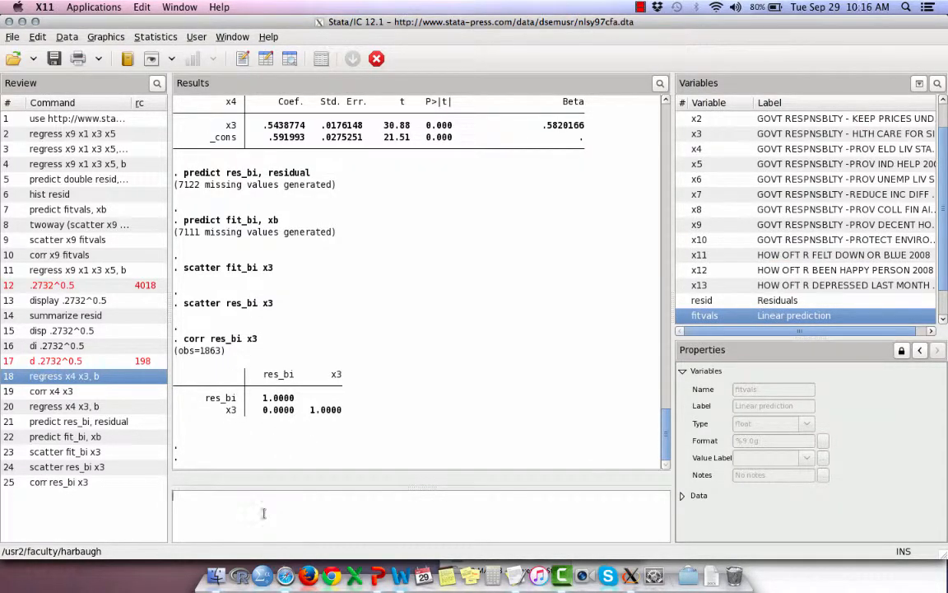
key(super+v)
key(BackSpace)
key(BackSpace)
key(BackSpace)
text(fit)
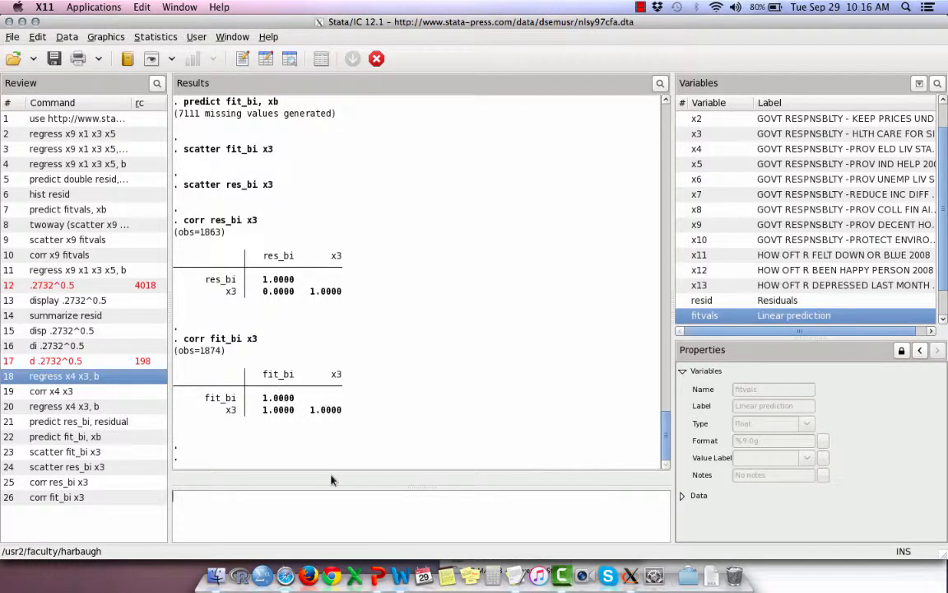
- Scroll the command notes and mark progress below the correlation commands
key(super+Tab)
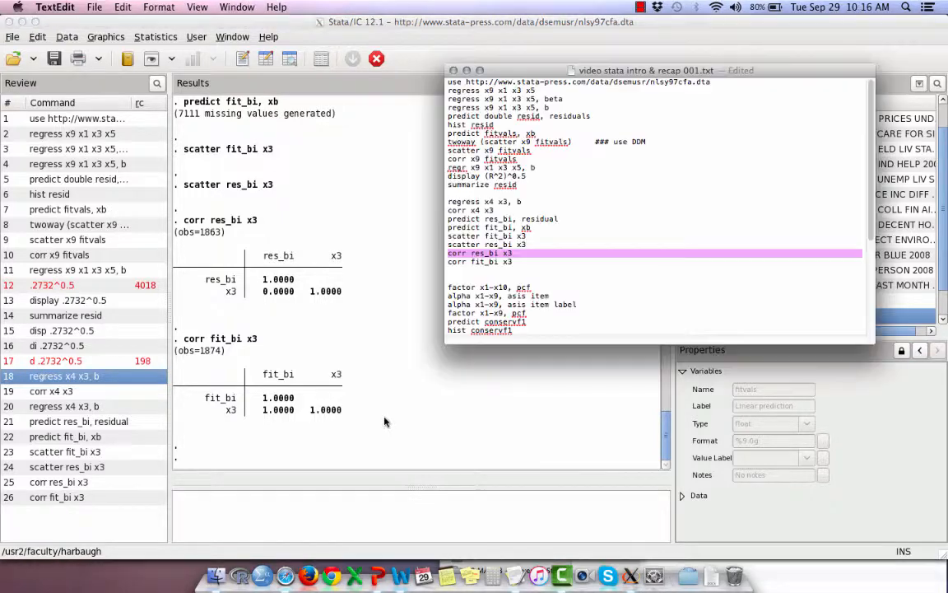
scroll(509, 268, down, 5)
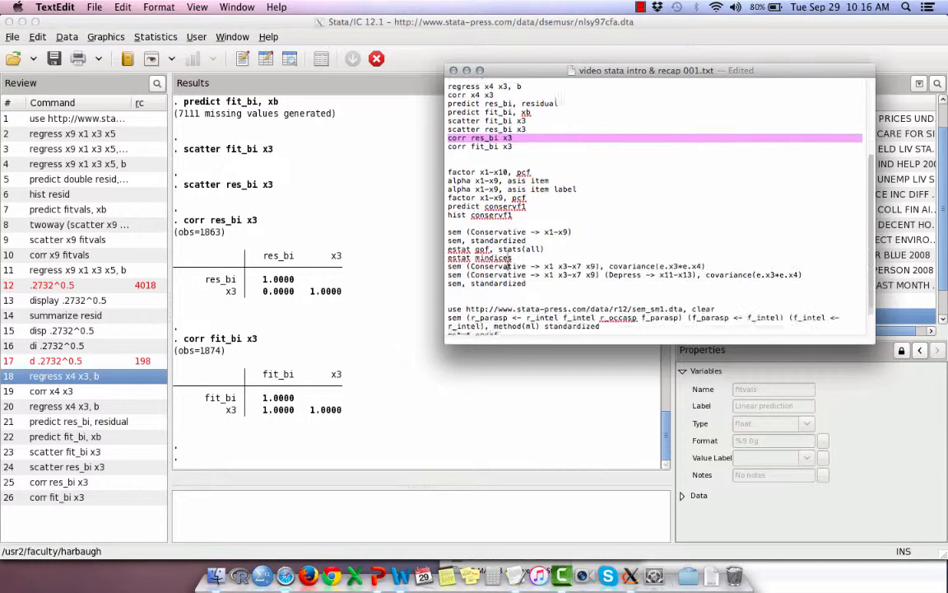
scroll(509, 267, down, 3)
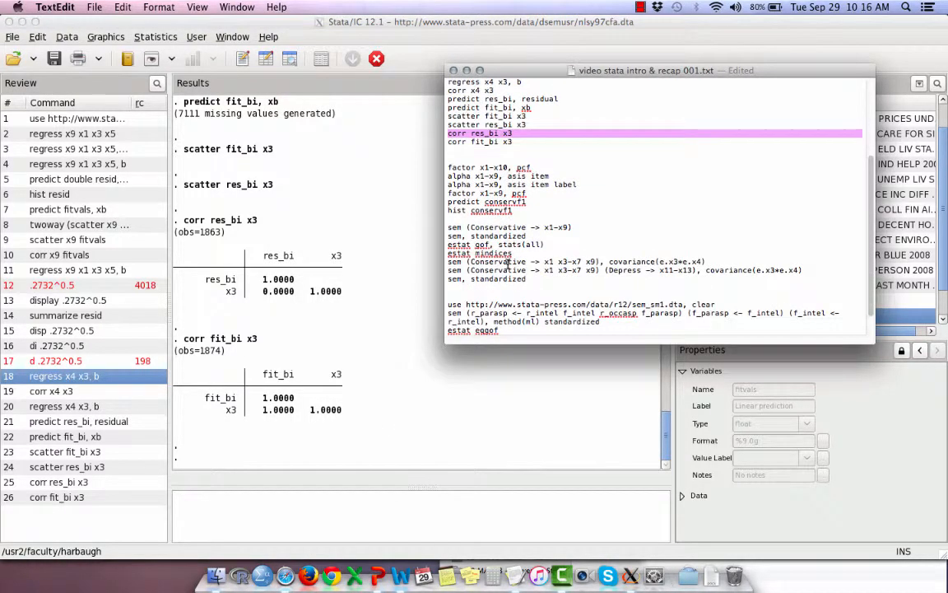
click(460, 142)
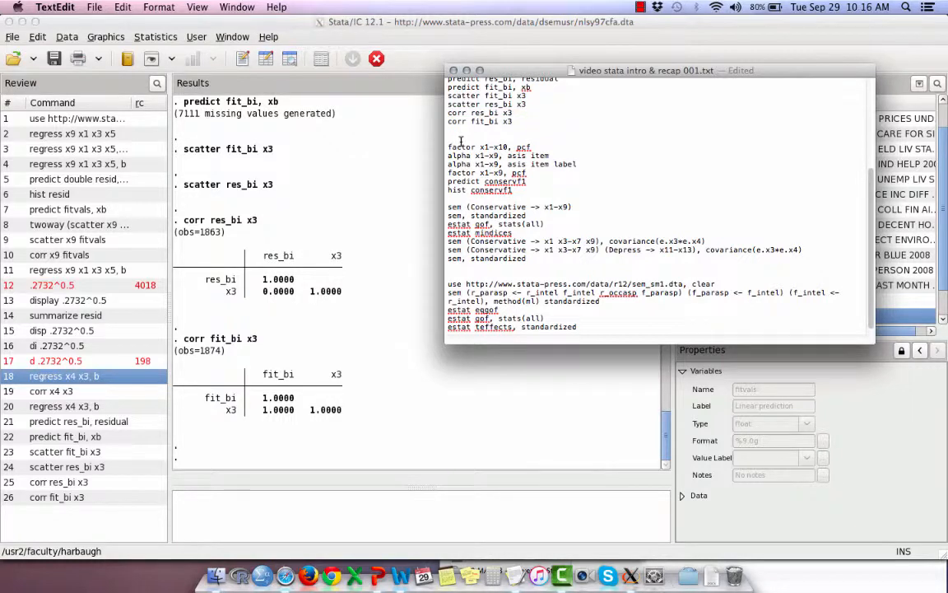